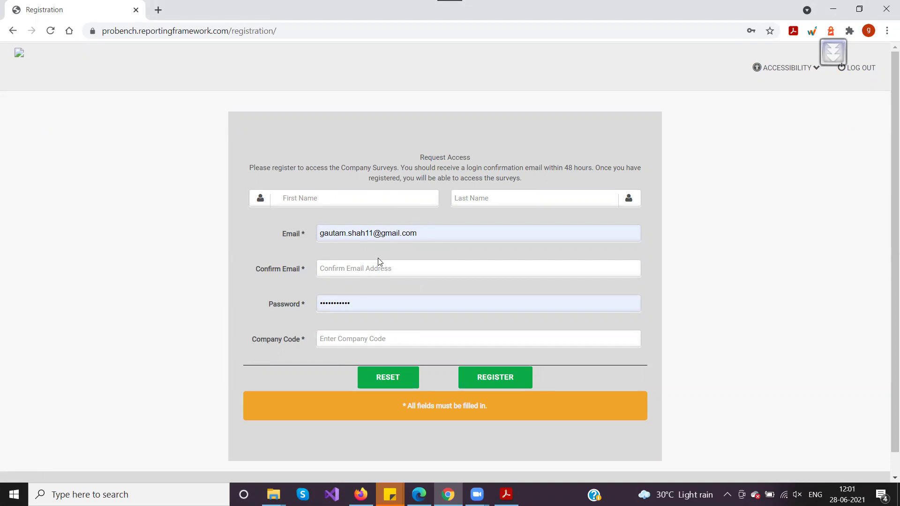
# In Edge's Probench Manager tab, open User Management > Logins, showing 10 login records.
pyautogui.click(419, 494)
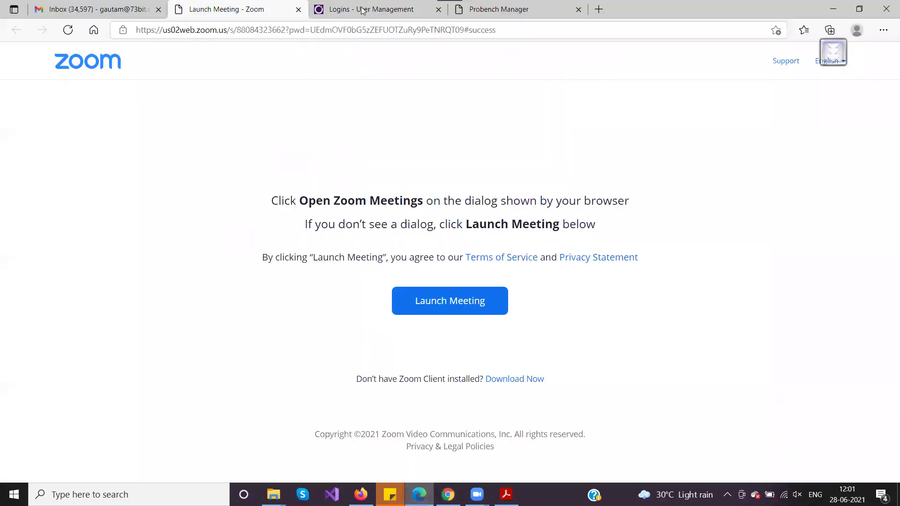
pyautogui.click(337, 9)
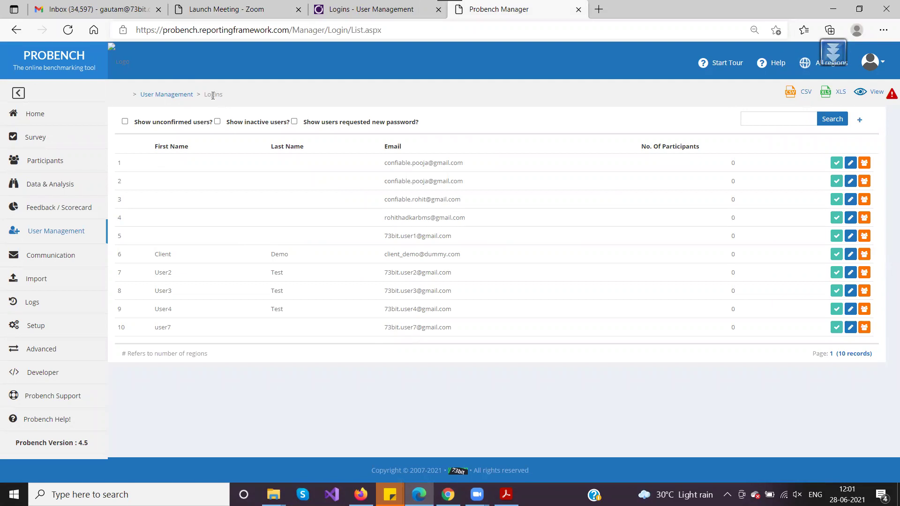
pyautogui.click(69, 233)
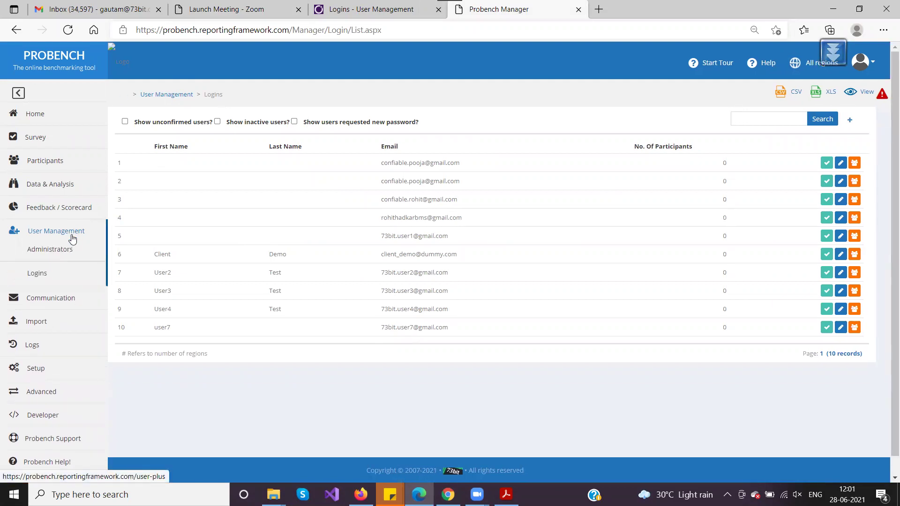
pyautogui.click(38, 276)
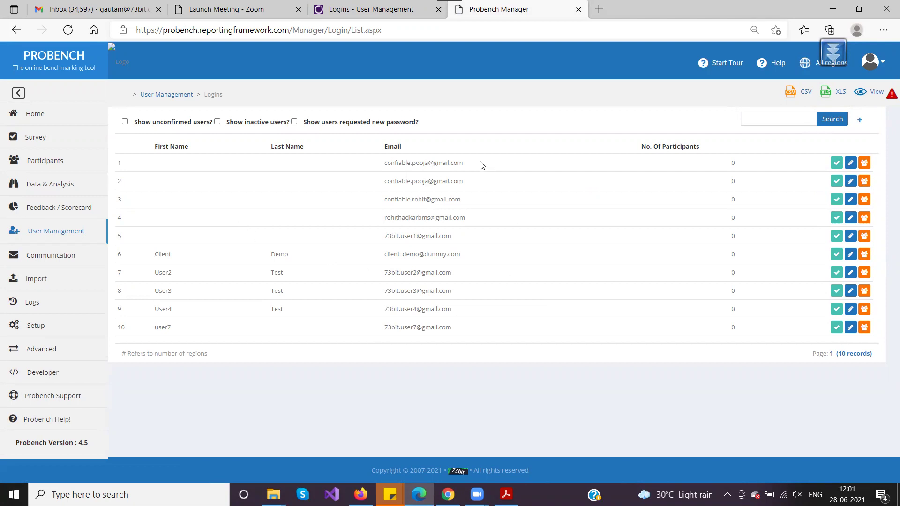
pyautogui.moveTo(383, 164); pyautogui.dragTo(490, 165)
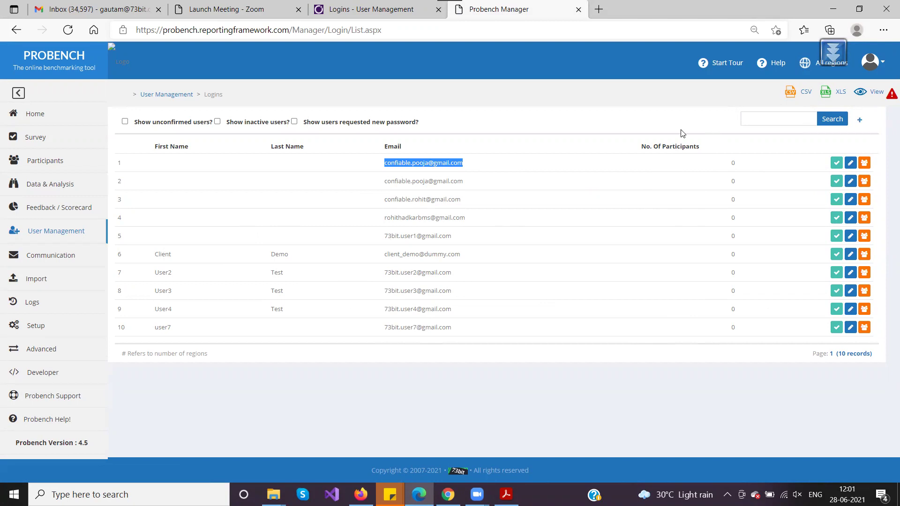
# Start a new login with first name 'Demo First Name' and last name 'Demo Last Name'.
pyautogui.click(859, 123)
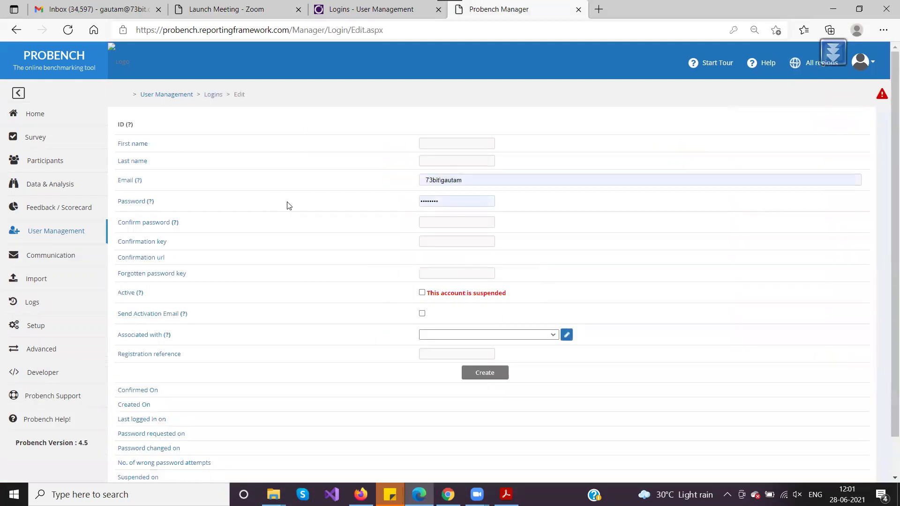
pyautogui.hotkey('ctrl', '+')
pyautogui.hotkey('ctrl', '+')
pyautogui.click(516, 169)
pyautogui.write('Test')
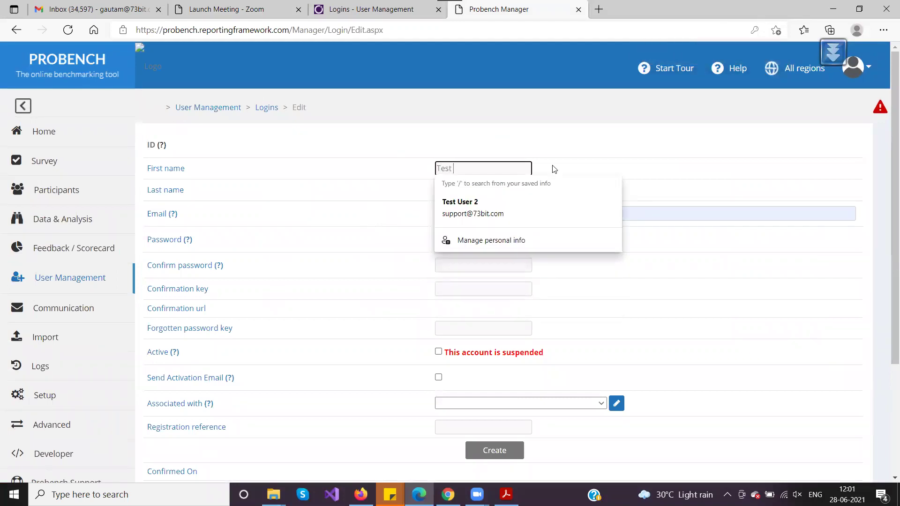
pyautogui.press('BackSpace')
pyautogui.press('BackSpace')
pyautogui.press('BackSpace')
pyautogui.press('BackSpace')
pyautogui.press('BackSpace')
pyautogui.write('D')
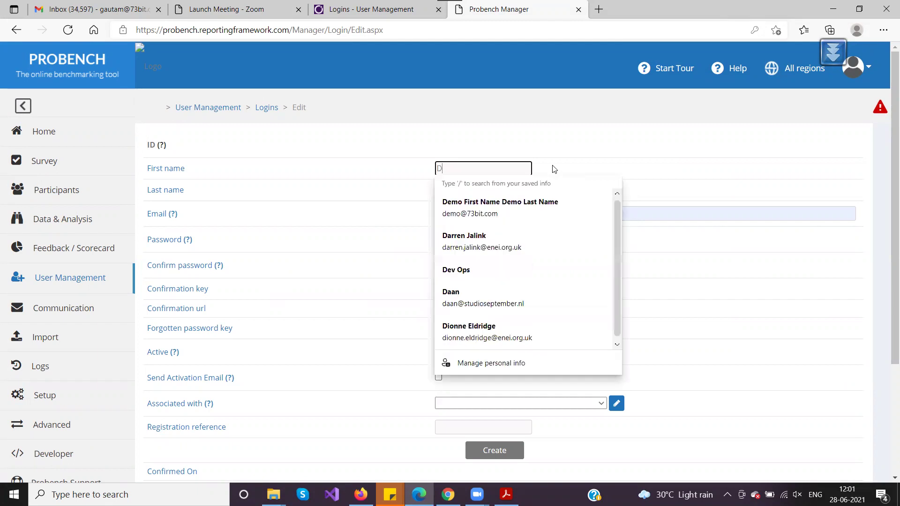
pyautogui.write('emo First Name')
pyautogui.press('Tab')
pyautogui.write('Dem')
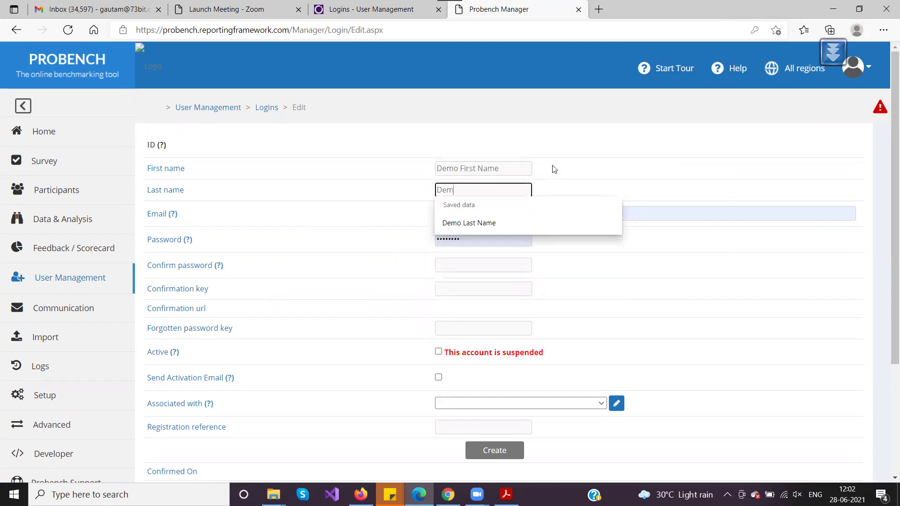
pyautogui.write('o Last Name')
pyautogui.press('Tab')
# Replace the autofilled e-mail with the demo user's e-mail address.
pyautogui.click(503, 214)
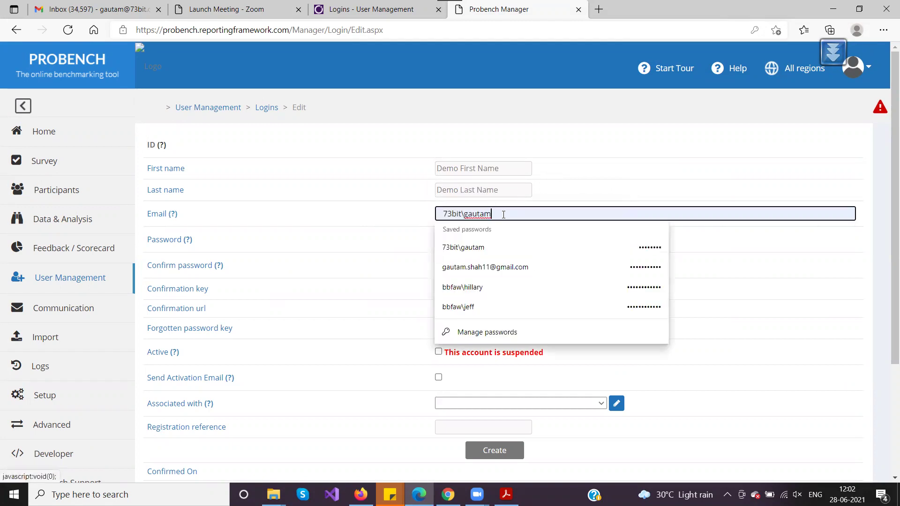
pyautogui.moveTo(503, 214); pyautogui.dragTo(399, 215)
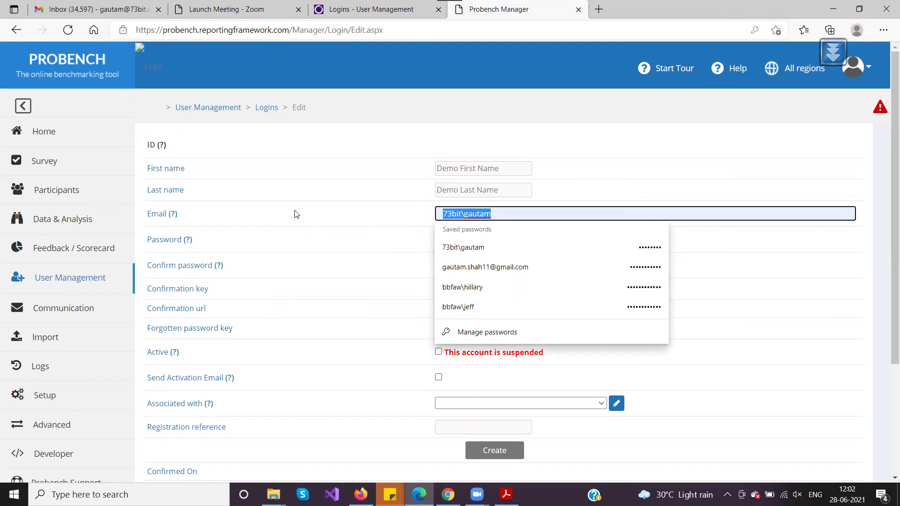
pyautogui.write('support')
pyautogui.press('BackSpace')
pyautogui.press('BackSpace')
pyautogui.press('BackSpace')
pyautogui.press('BackSpace')
pyautogui.press('BackSpace')
pyautogui.press('BackSpace')
pyautogui.press('BackSpace')
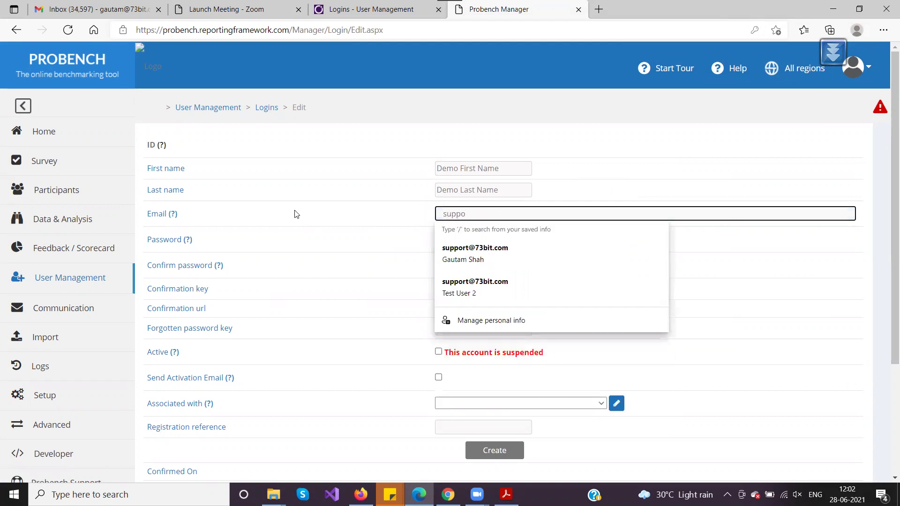
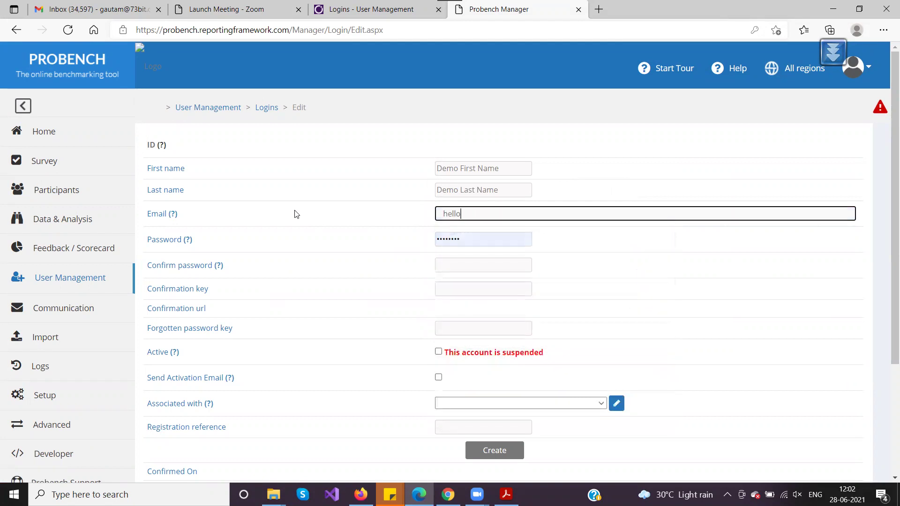
pyautogui.press('Tab')
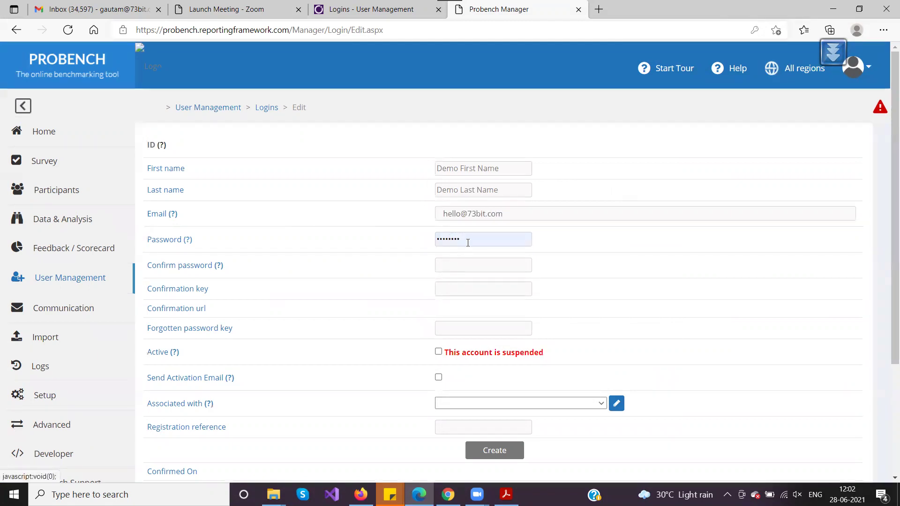
# Enter the password, confirm it, and tick Active.
pyautogui.click(466, 239)
pyautogui.write('a')
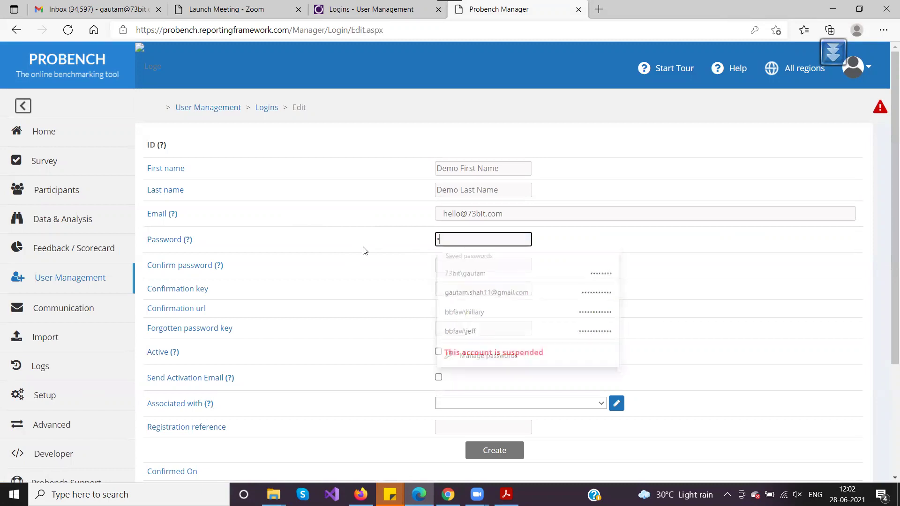
pyautogui.write('•••••••')
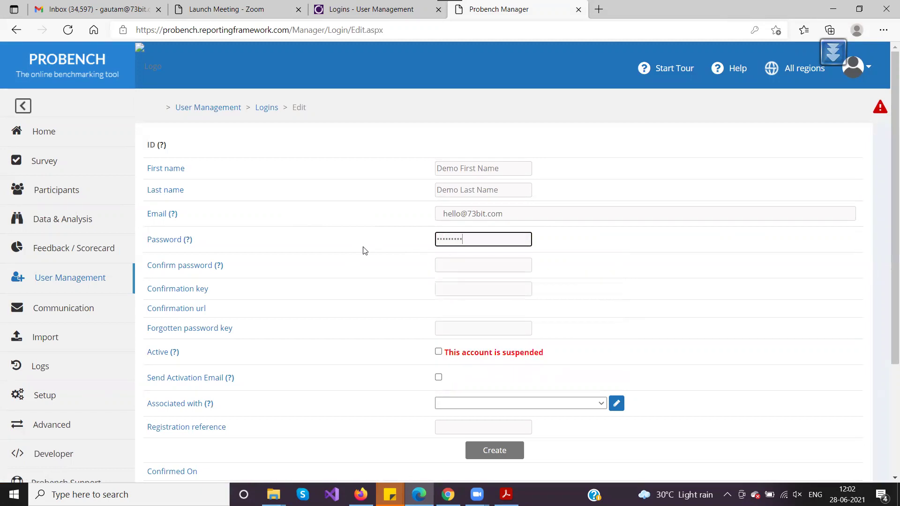
pyautogui.press('Tab')
pyautogui.press('Tab')
pyautogui.write('•••••••')
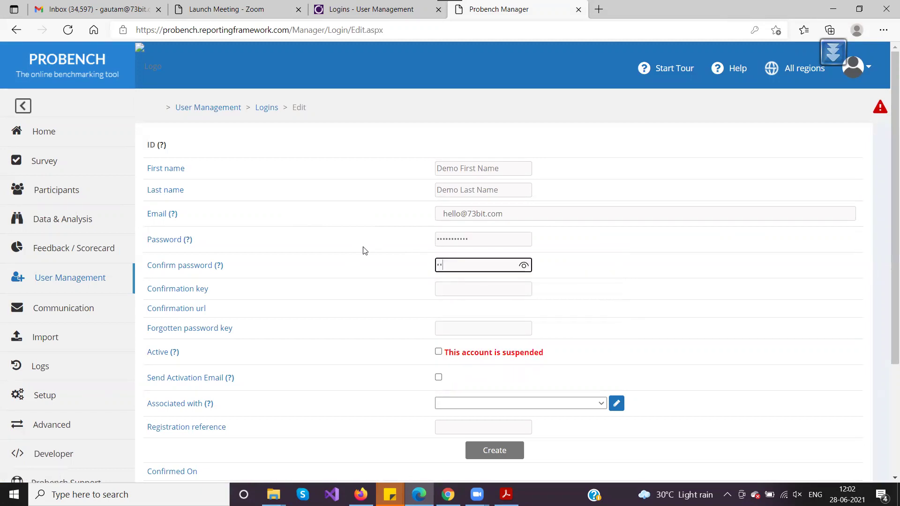
pyautogui.write('••••')
pyautogui.scroll(-2, 331, 291)
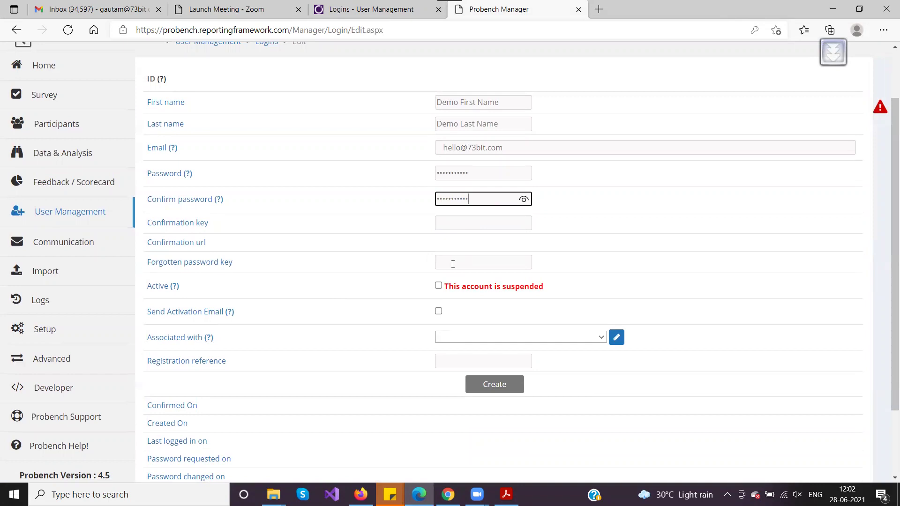
pyautogui.click(440, 288)
pyautogui.moveTo(152, 287); pyautogui.dragTo(223, 296)
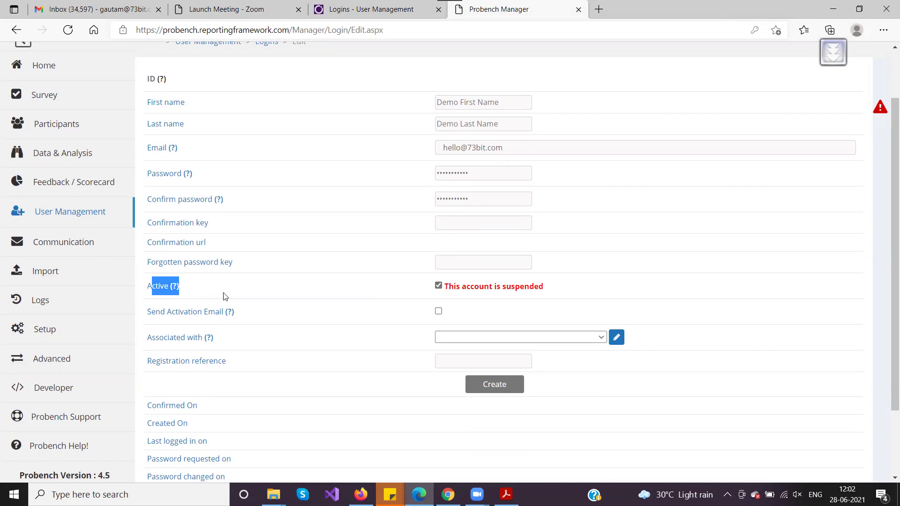
# Create the new login record.
pyautogui.click(489, 387)
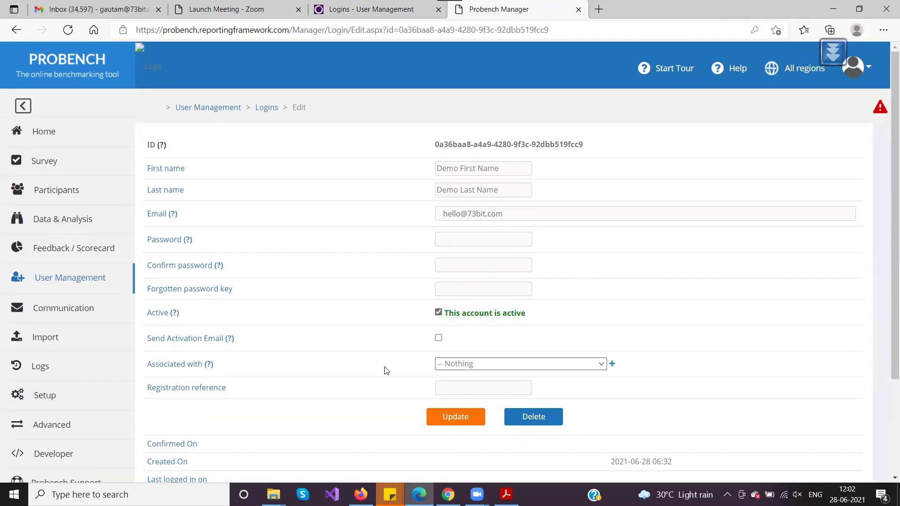
pyautogui.tripleClick(162, 364)
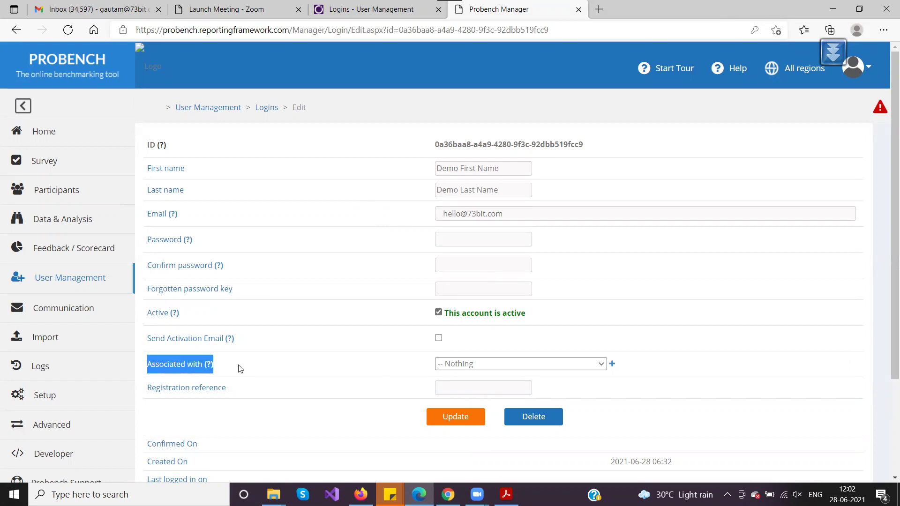
pyautogui.click(239, 367)
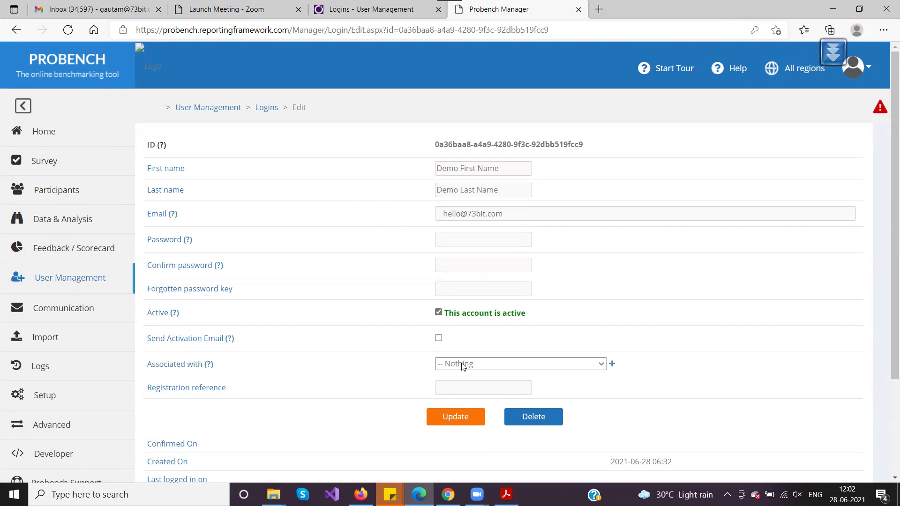
pyautogui.click(461, 366)
pyautogui.click(374, 366)
# Associate the login with '73bit Limited [All regions]' and save it with Update.
pyautogui.click(483, 367)
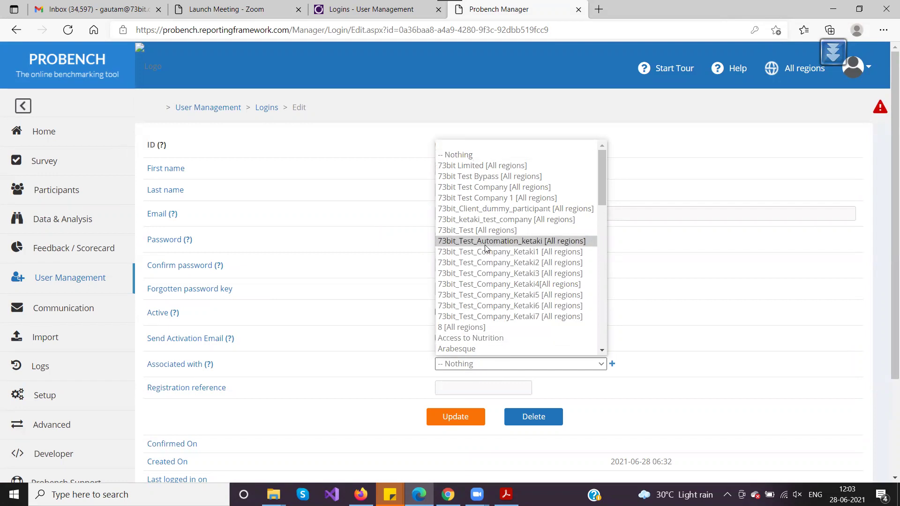
pyautogui.scroll(-3, 493, 236)
pyautogui.scroll(-10, 493, 237)
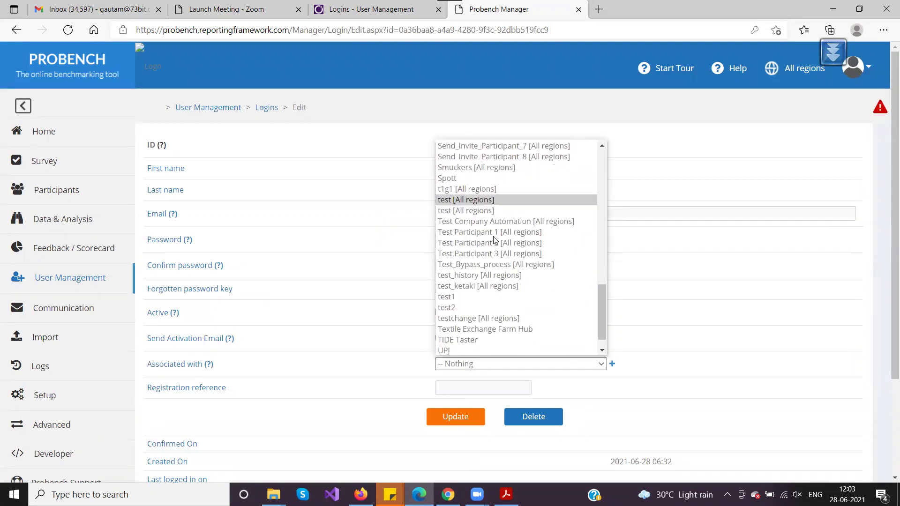
pyautogui.scroll(5, 494, 240)
pyautogui.scroll(12, 495, 240)
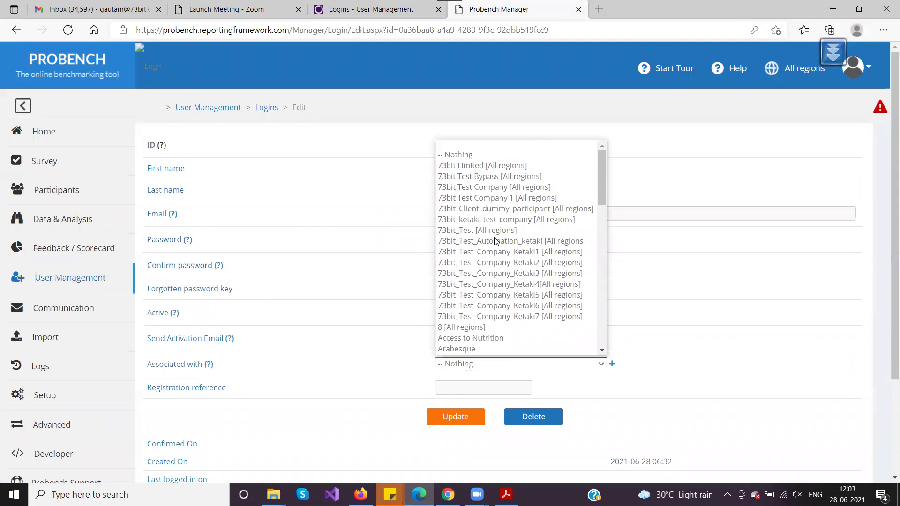
pyautogui.click(471, 167)
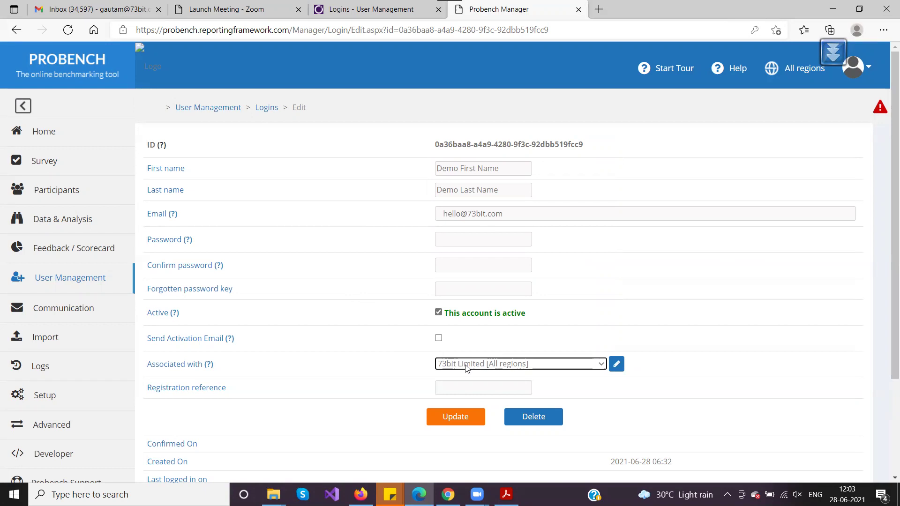
pyautogui.click(456, 418)
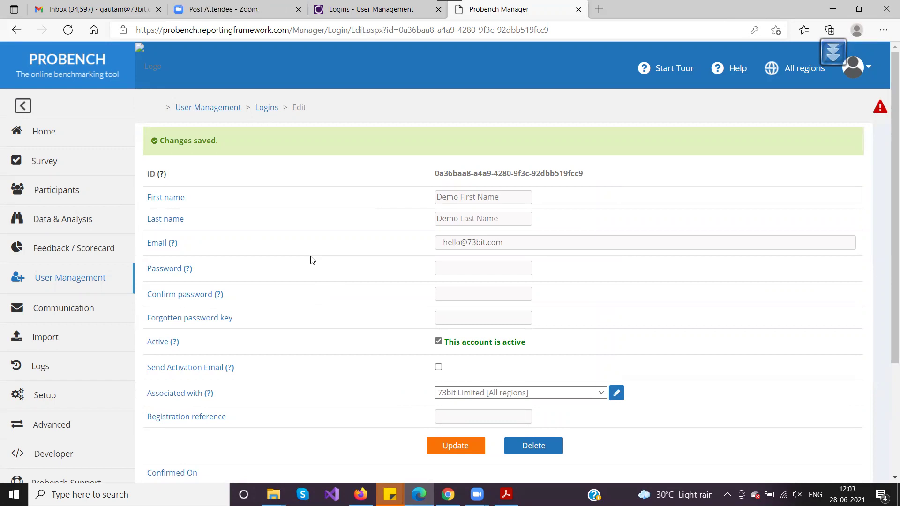
# Review the saved login's Confirm password and Forgotten password key fields, then return to Logins.
pyautogui.scroll(-1, 312, 260)
pyautogui.moveTo(148, 228); pyautogui.dragTo(248, 228)
pyautogui.click(248, 253)
pyautogui.tripleClick(189, 253)
pyautogui.click(281, 253)
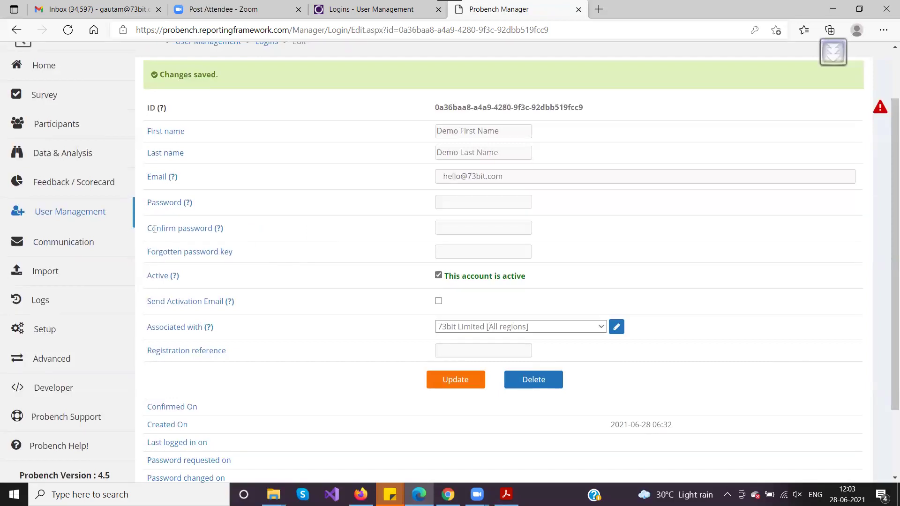
pyautogui.moveTo(155, 229); pyautogui.dragTo(241, 231)
pyautogui.click(249, 234)
pyautogui.scroll(2, 291, 227)
pyautogui.click(263, 116)
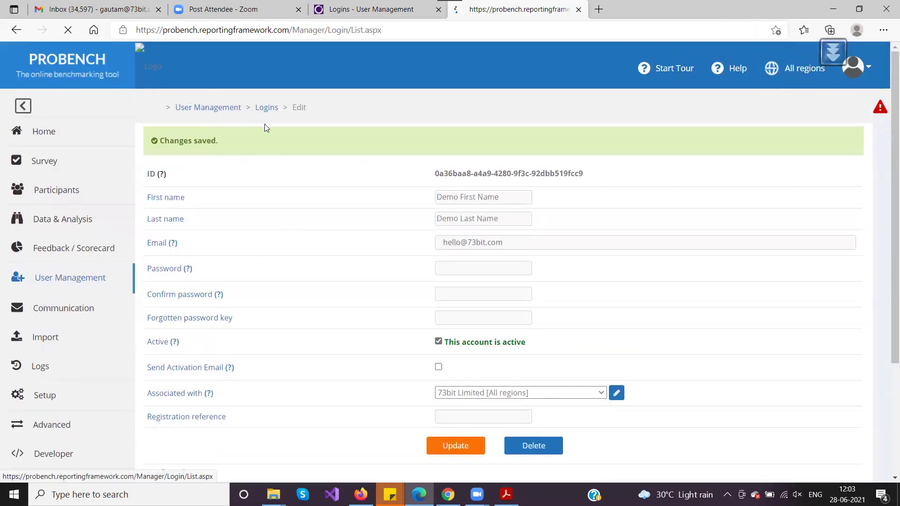
# Open a blank Create login form and inspect its Confirmation key and Confirmation url fields.
pyautogui.click(838, 142)
pyautogui.moveTo(147, 287); pyautogui.dragTo(256, 305)
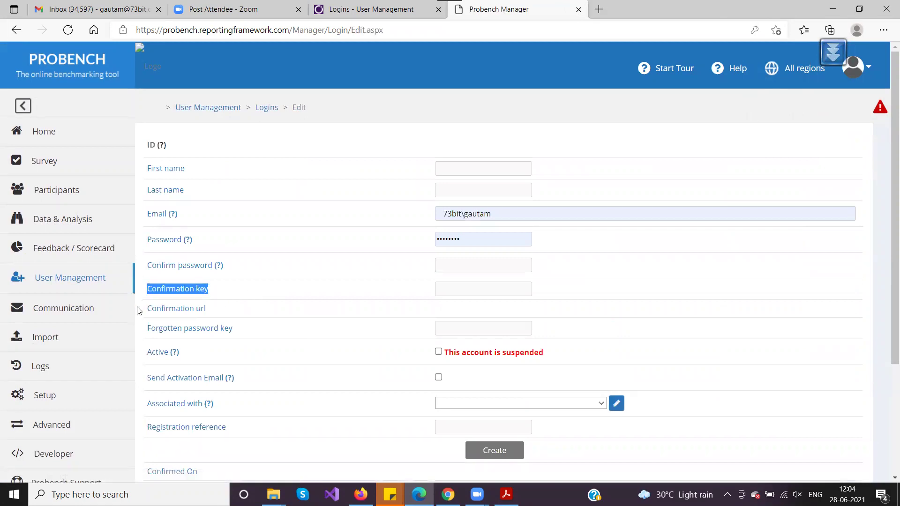
pyautogui.moveTo(145, 310); pyautogui.dragTo(219, 310)
pyautogui.click(269, 313)
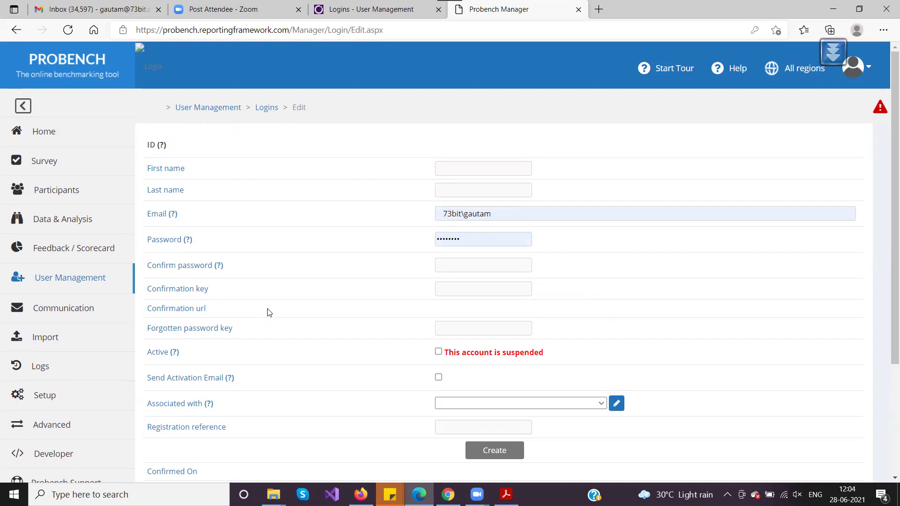
pyautogui.click(451, 288)
pyautogui.click(442, 310)
# Open the demo user's login on row 7 for editing, then switch to the Probench registration page.
pyautogui.click(266, 108)
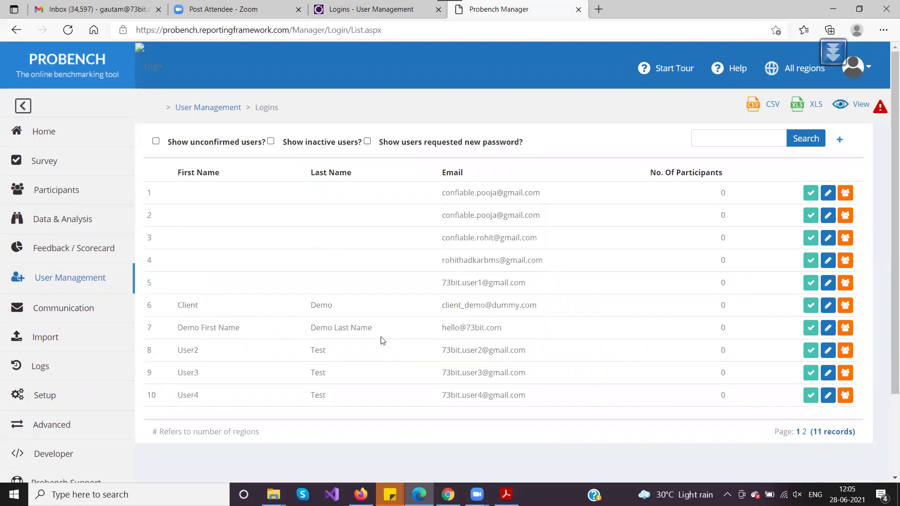
pyautogui.moveTo(522, 330); pyautogui.dragTo(420, 331)
pyautogui.click(824, 331)
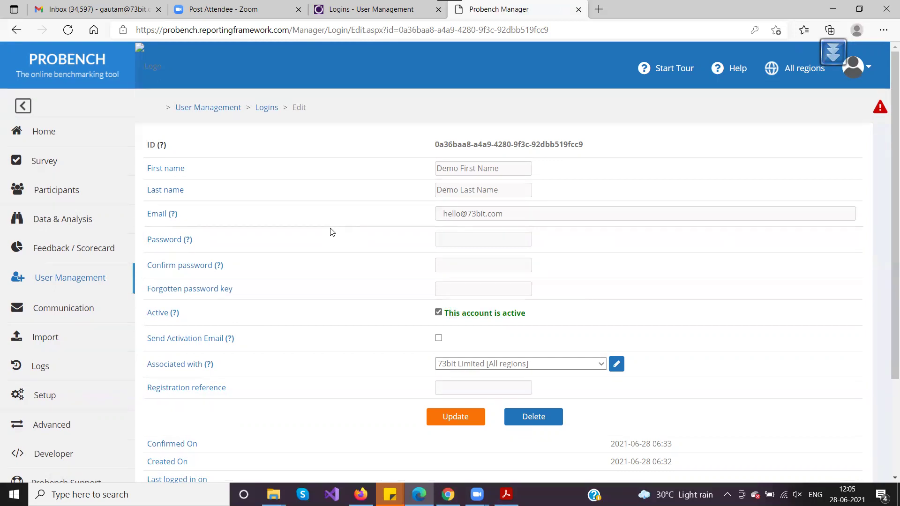
pyautogui.click(447, 494)
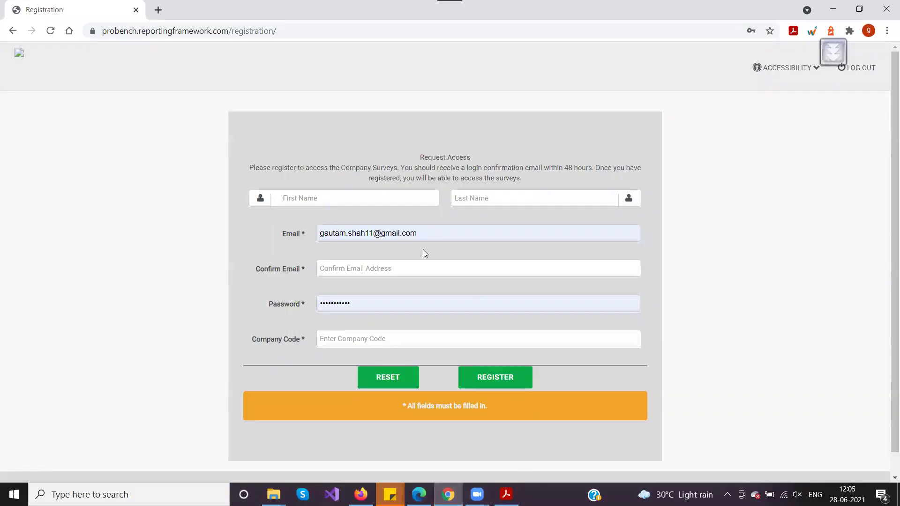
# Request a temporary password through 'Lost your password?' using the demo user's e-mail address.
pyautogui.click(14, 31)
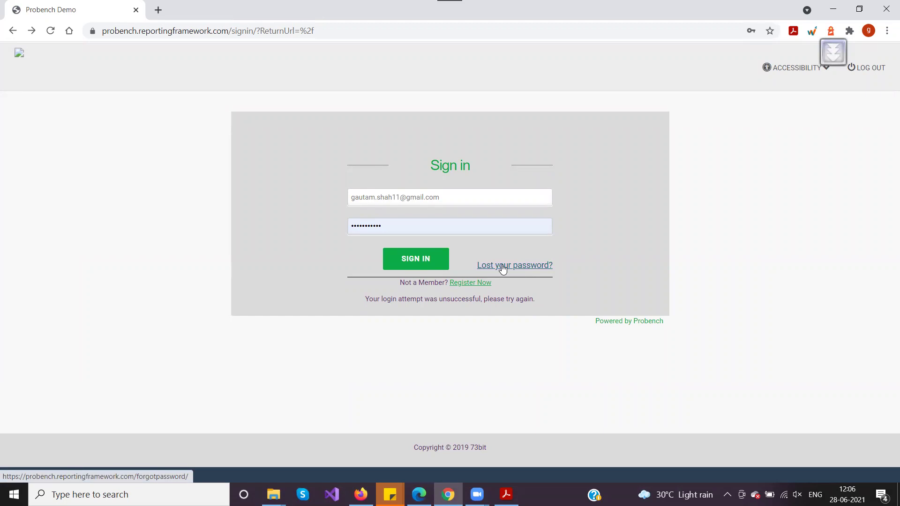
pyautogui.click(503, 266)
pyautogui.click(350, 183)
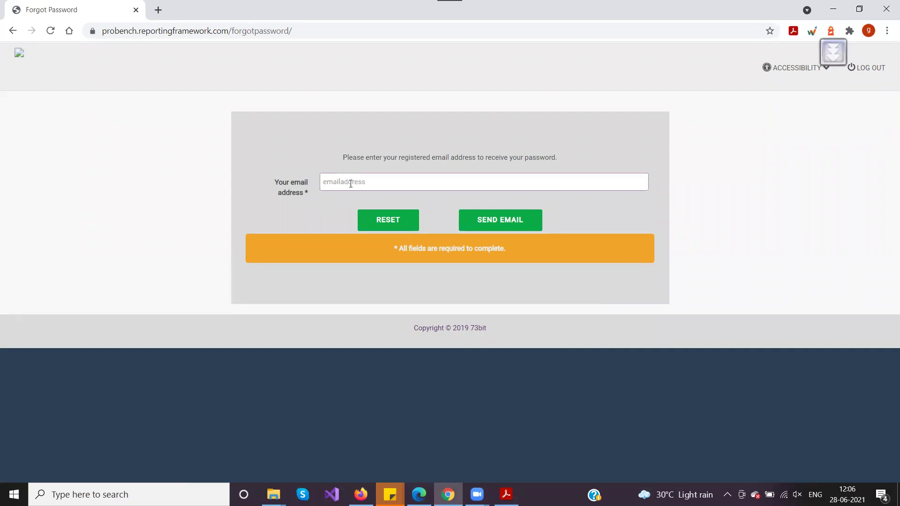
pyautogui.click(486, 220)
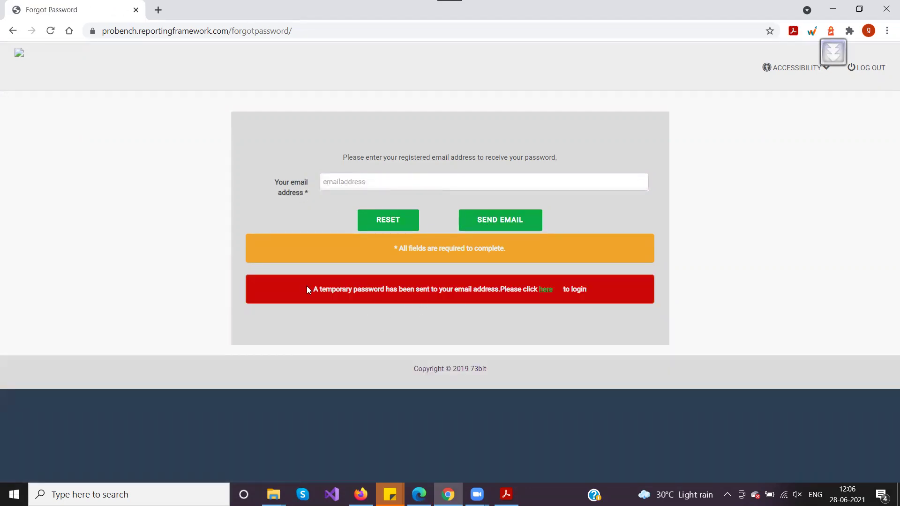
pyautogui.moveTo(313, 288); pyautogui.dragTo(504, 289)
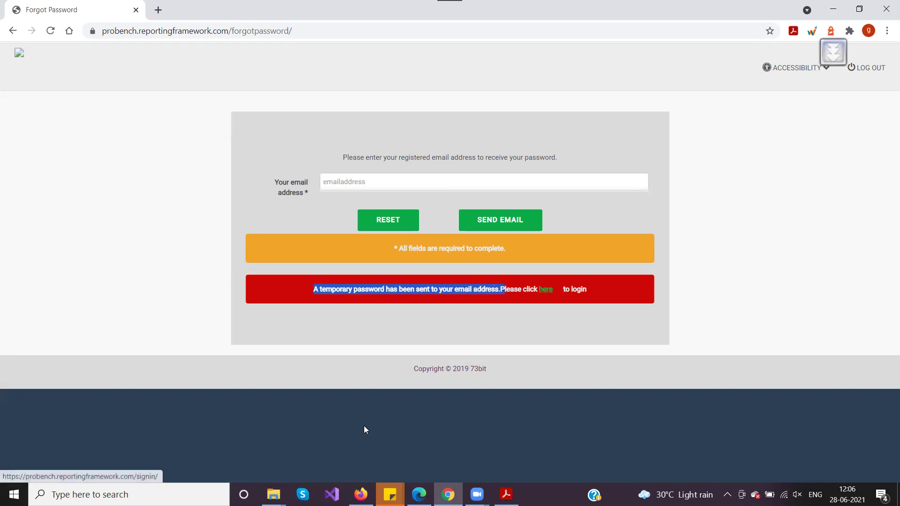
# Open the Forgotten password e-mail in Gmail and read its temporary password.
pyautogui.click(419, 494)
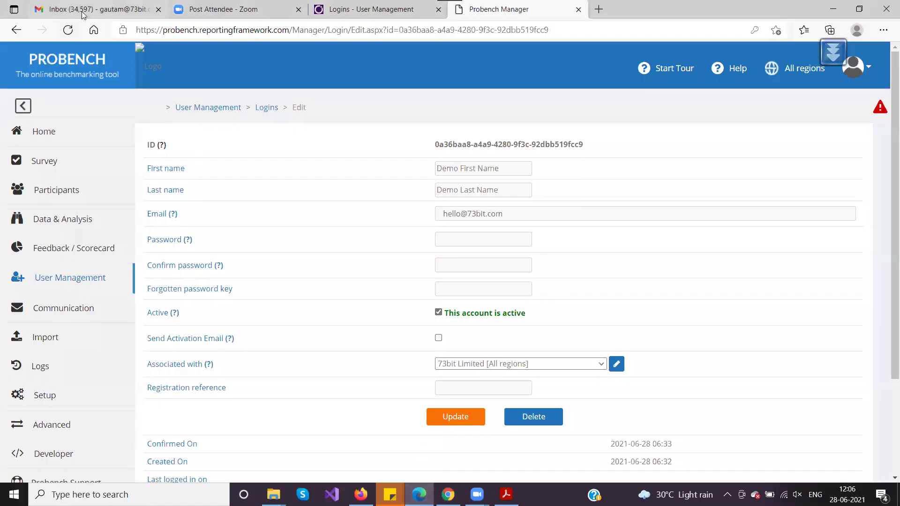
pyautogui.click(82, 14)
pyautogui.moveTo(25, 140)
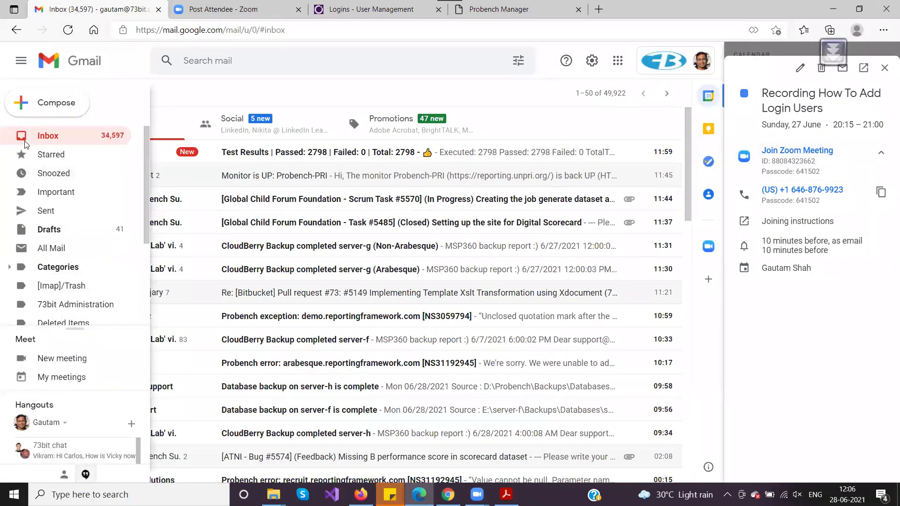
pyautogui.click(227, 151)
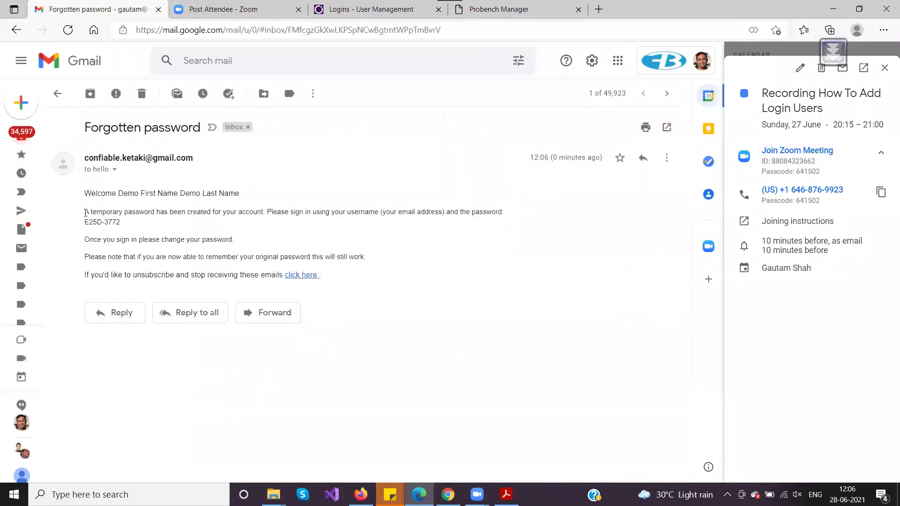
pyautogui.moveTo(321, 275); pyautogui.dragTo(227, 257)
pyautogui.click(158, 207)
pyautogui.moveTo(84, 194); pyautogui.dragTo(239, 194)
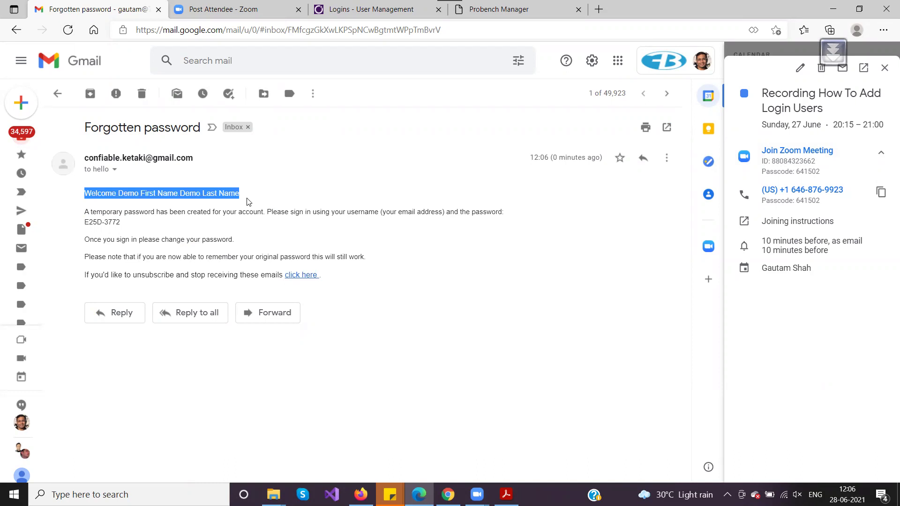
pyautogui.click(248, 202)
pyautogui.moveTo(85, 223); pyautogui.dragTo(123, 222)
pyautogui.hotkey('ctrl', 'c')
pyautogui.click(131, 228)
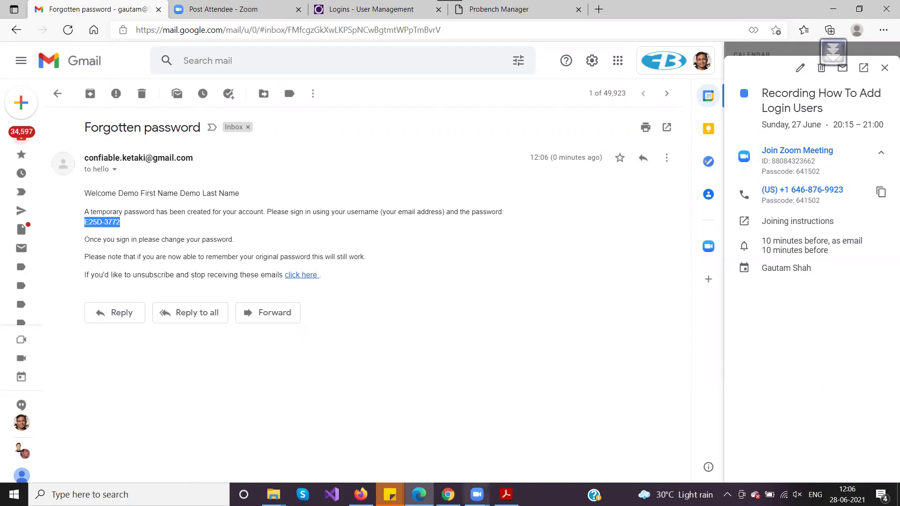
# Reload the demo user's Probench Manager login record so it shows the password key.
pyautogui.click(448, 494)
pyautogui.click(419, 494)
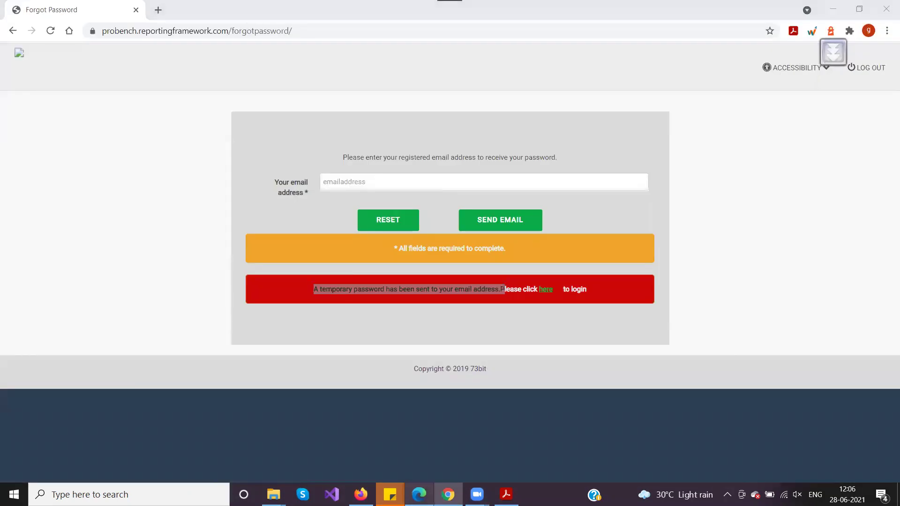
pyautogui.click(484, 10)
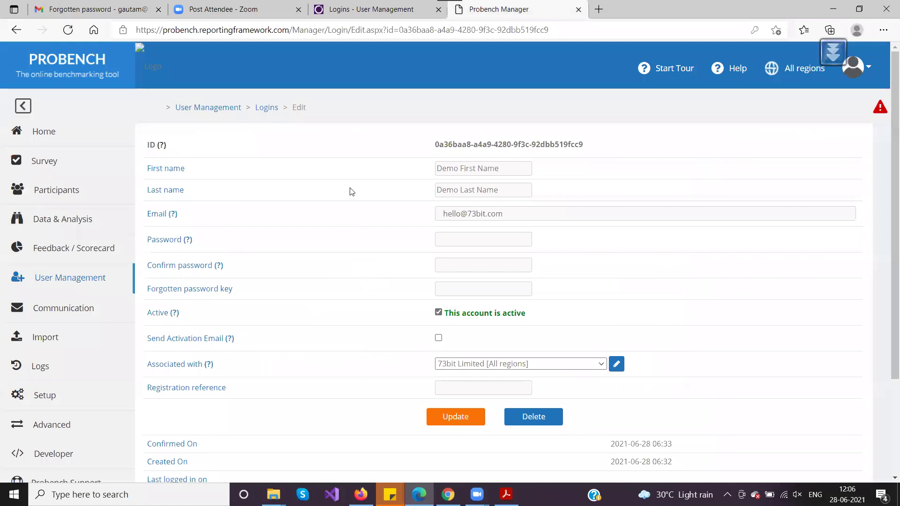
pyautogui.click(334, 29)
pyautogui.click(483, 288)
pyautogui.hotkey('ctrl', 'v')
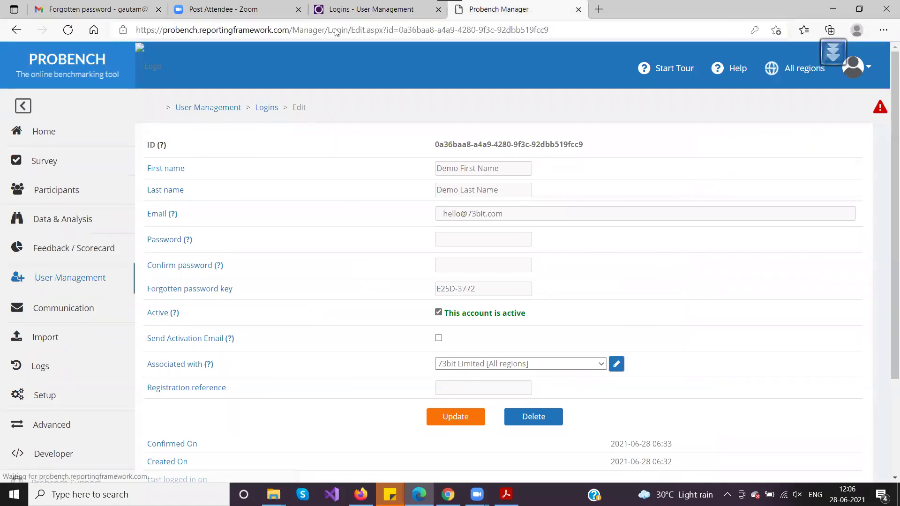
pyautogui.click(463, 170)
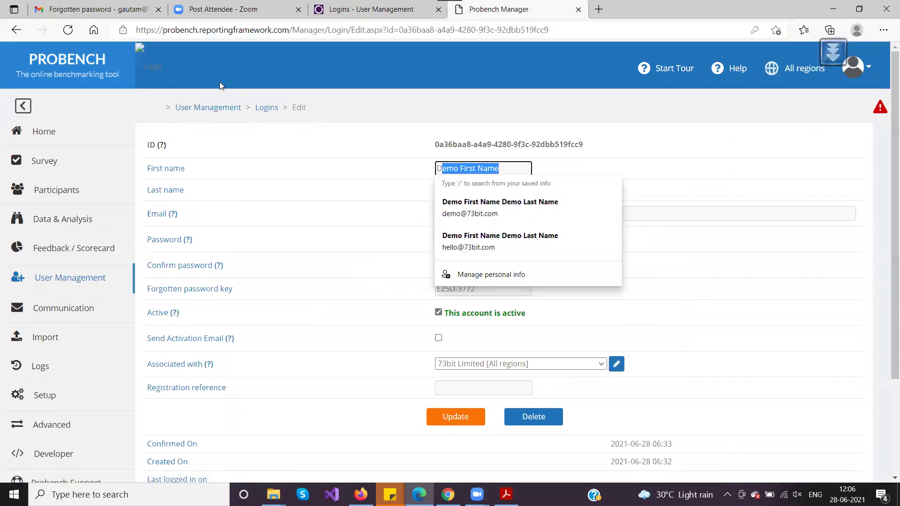
pyautogui.click(266, 108)
pyautogui.click(719, 139)
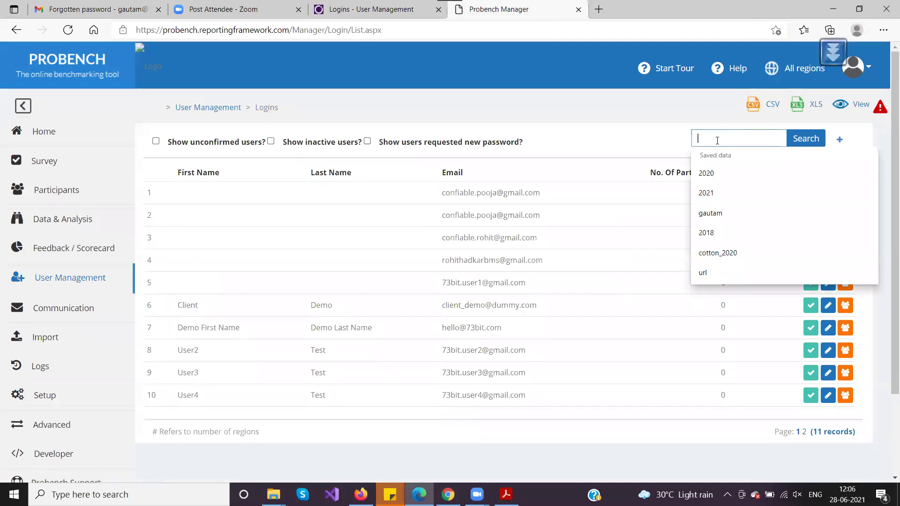
pyautogui.write('hello')
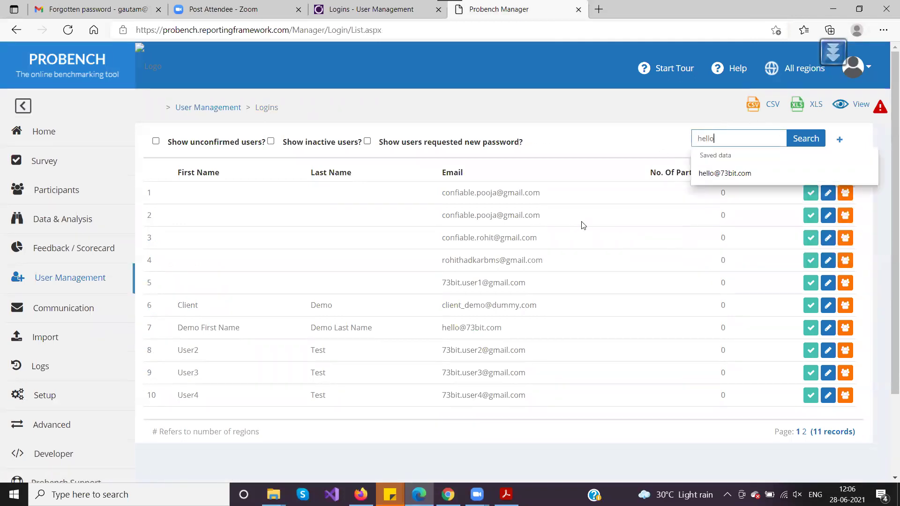
pyautogui.press('Return')
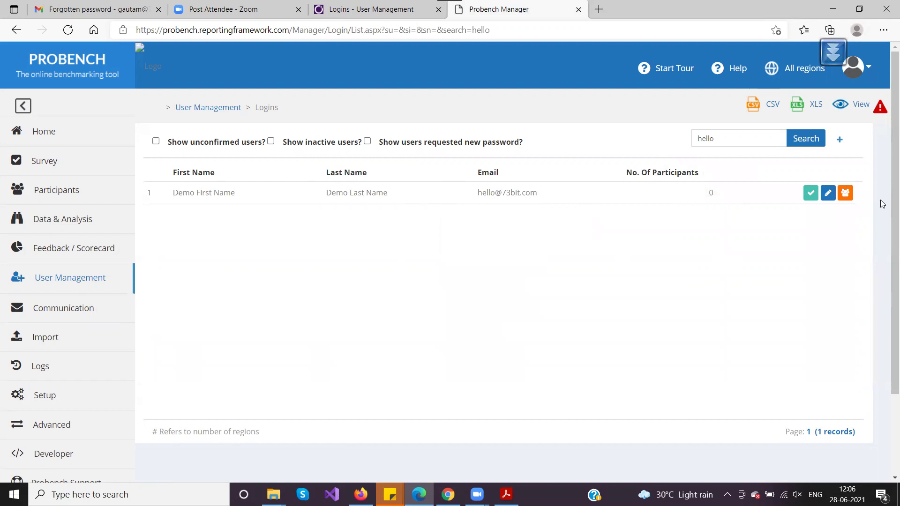
pyautogui.click(827, 193)
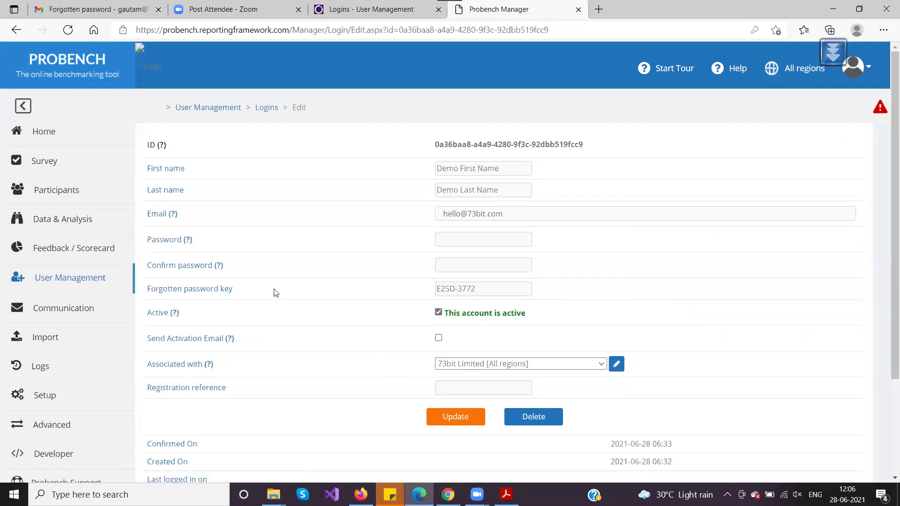
pyautogui.moveTo(478, 289); pyautogui.dragTo(429, 291)
pyautogui.click(399, 296)
pyautogui.moveTo(485, 293); pyautogui.dragTo(414, 288)
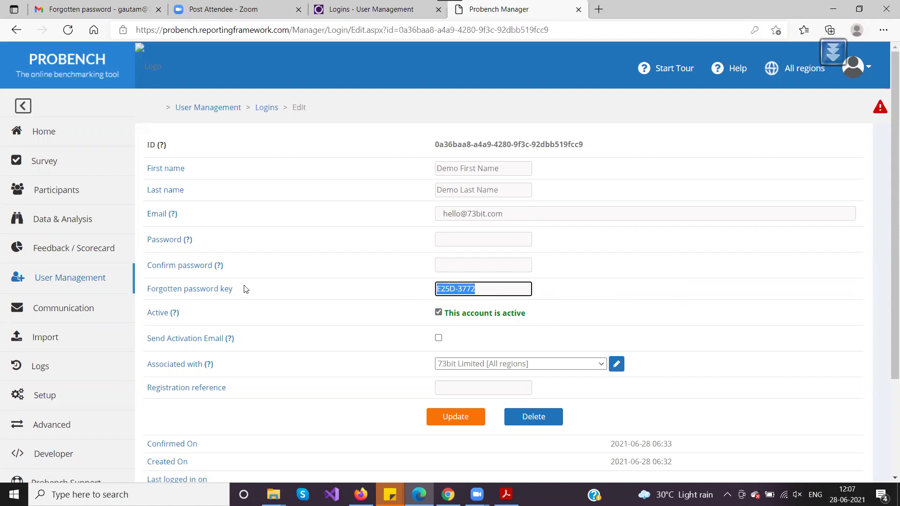
pyautogui.moveTo(239, 288)
pyautogui.mouseDown()
pyautogui.moveTo(164, 288)
pyautogui.moveTo(150, 140)
pyautogui.moveTo(243, 289)
pyautogui.mouseUp()
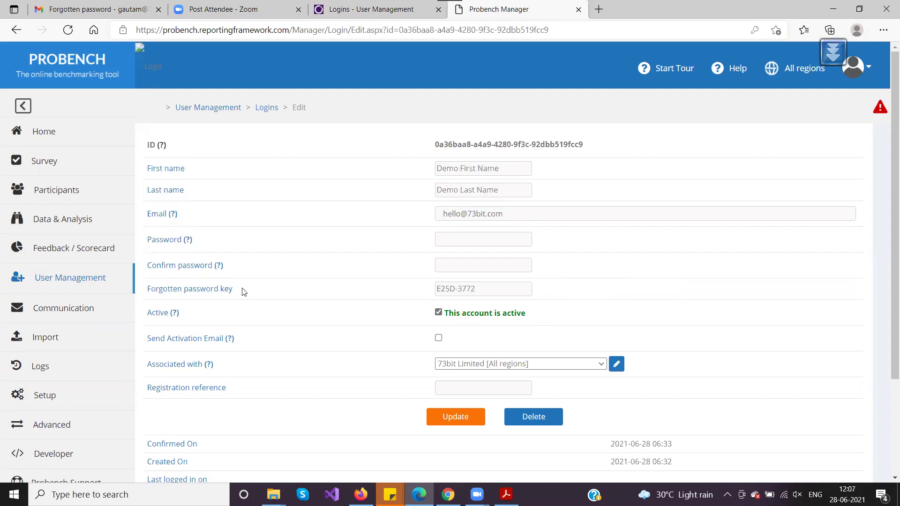
pyautogui.moveTo(496, 289); pyautogui.dragTo(407, 294)
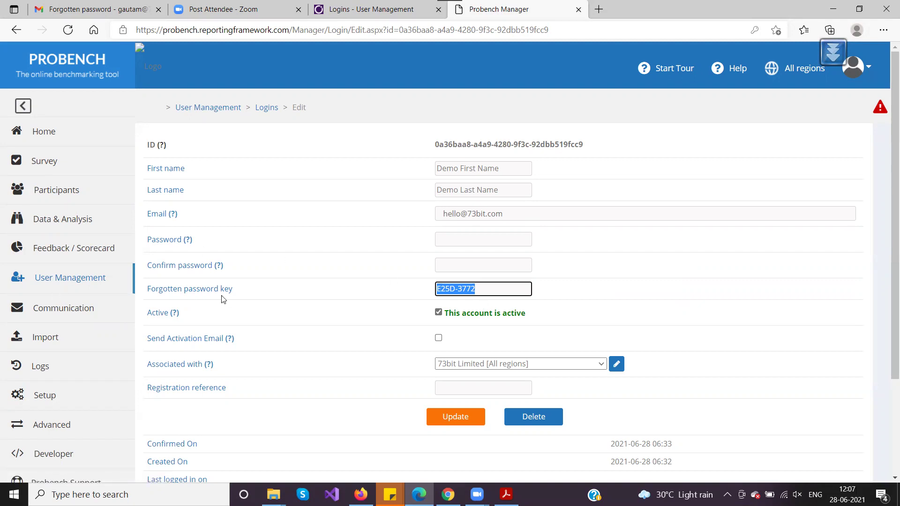
pyautogui.moveTo(473, 289); pyautogui.dragTo(402, 292)
pyautogui.click(471, 291)
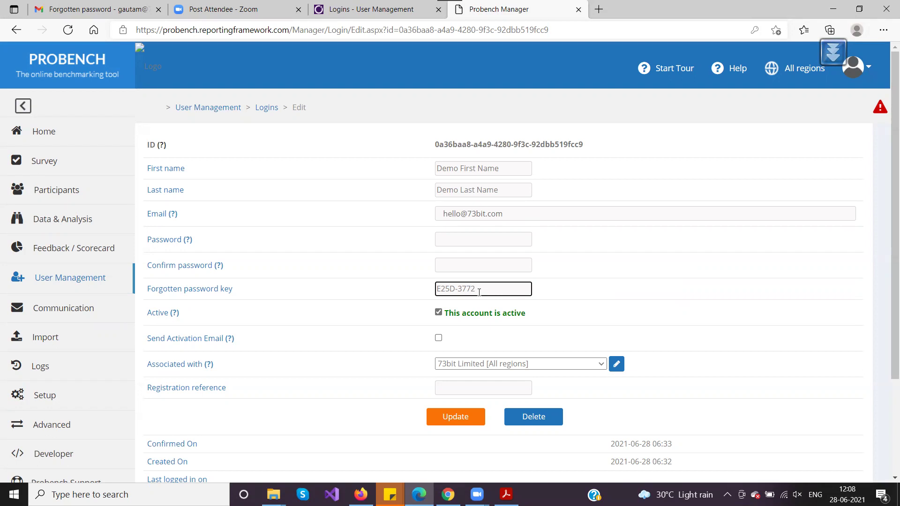
pyautogui.scroll(-3, 479, 292)
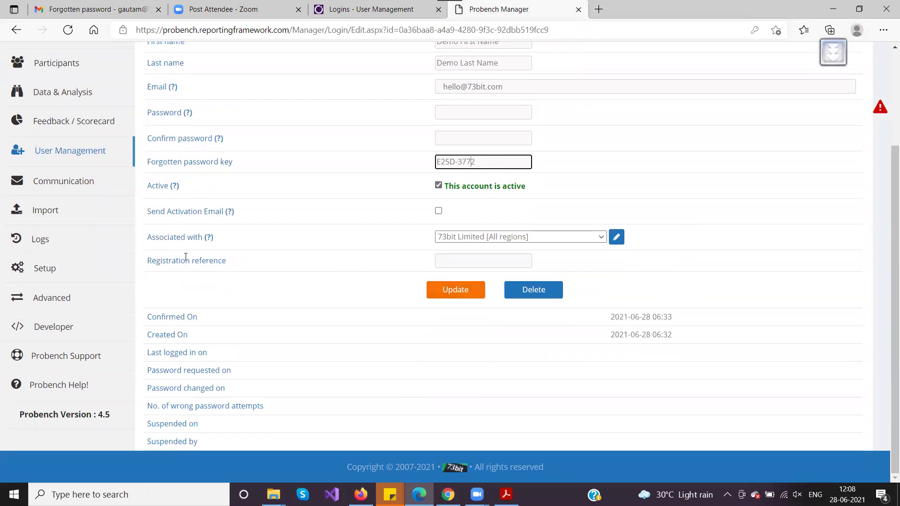
pyautogui.click(148, 241)
pyautogui.moveTo(145, 241); pyautogui.dragTo(212, 238)
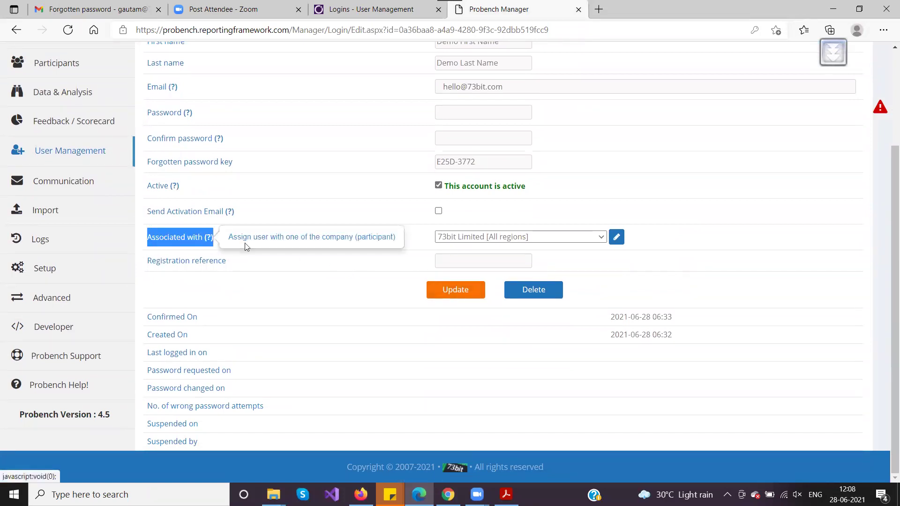
pyautogui.click(243, 264)
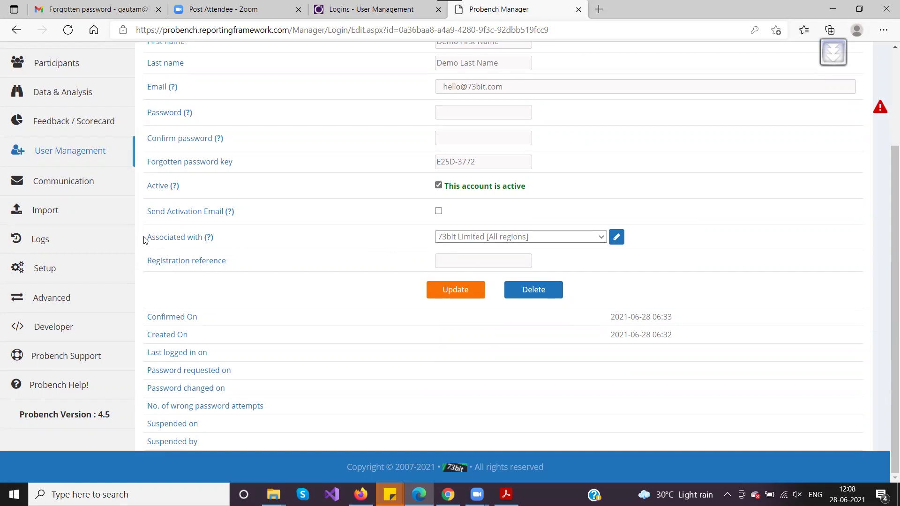
pyautogui.moveTo(146, 237); pyautogui.dragTo(214, 238)
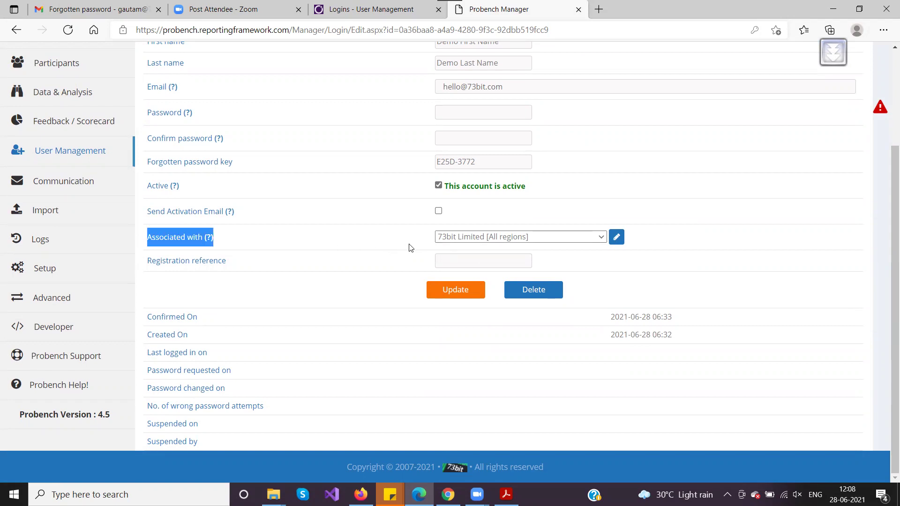
pyautogui.scroll(3, 377, 260)
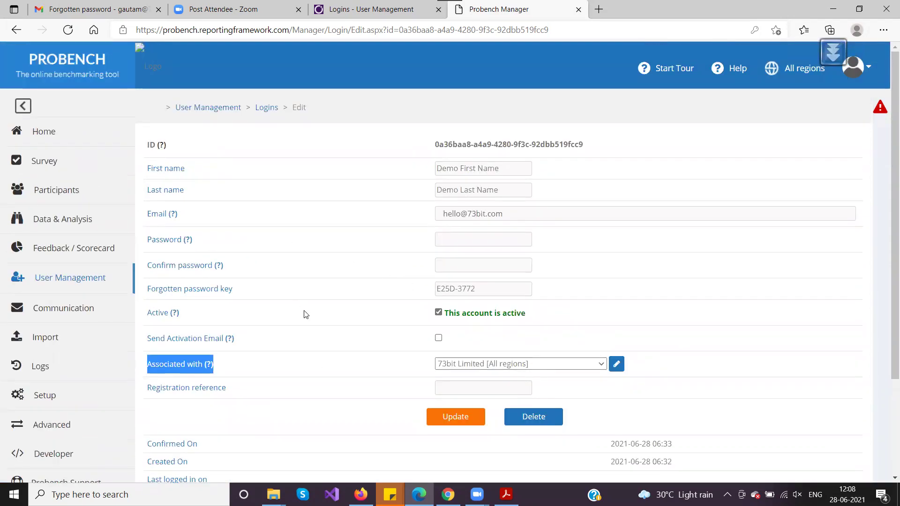
pyautogui.scroll(-3, 305, 314)
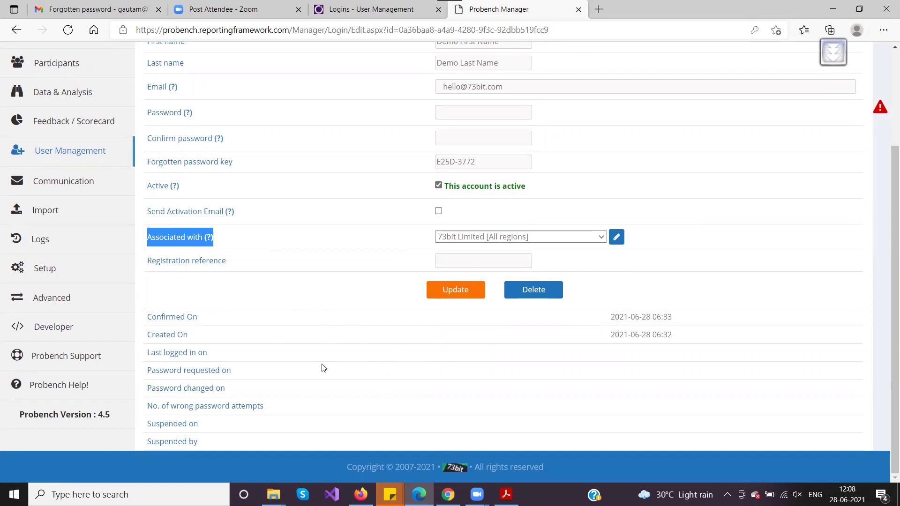
pyautogui.scroll(2, 300, 287)
pyautogui.scroll(-2, 302, 287)
pyautogui.moveTo(148, 317); pyautogui.dragTo(215, 445)
pyautogui.click(253, 359)
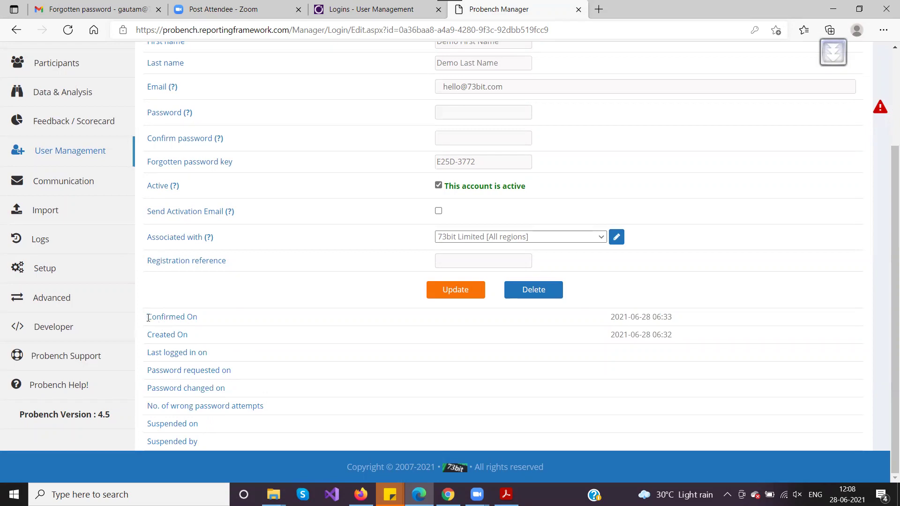
pyautogui.moveTo(148, 334); pyautogui.dragTo(210, 339)
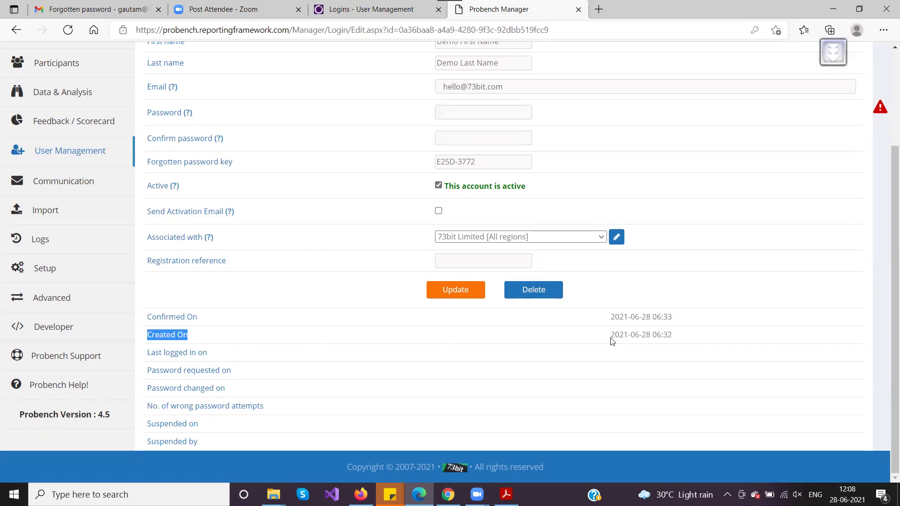
pyautogui.moveTo(611, 338); pyautogui.dragTo(701, 340)
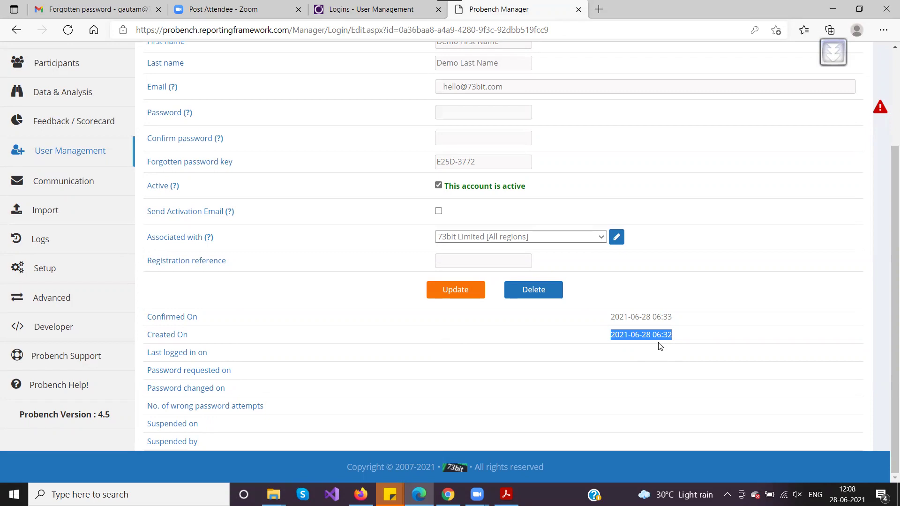
pyautogui.moveTo(611, 336); pyautogui.dragTo(679, 338)
pyautogui.moveTo(145, 334); pyautogui.dragTo(209, 338)
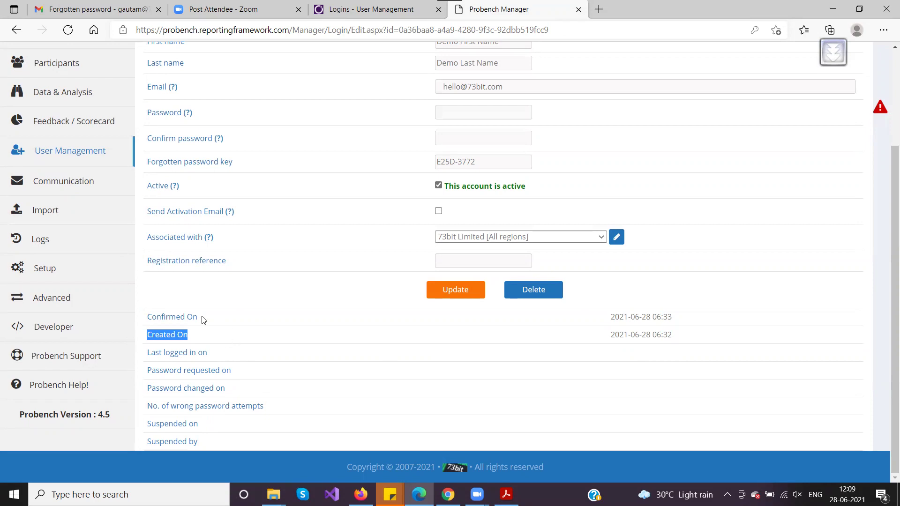
pyautogui.moveTo(145, 319); pyautogui.dragTo(212, 321)
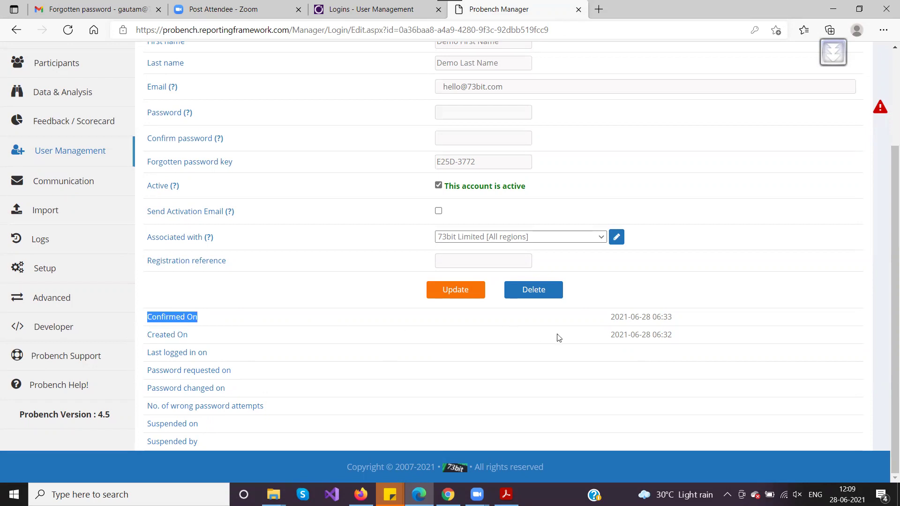
pyautogui.click(612, 317)
pyautogui.moveTo(612, 317); pyautogui.dragTo(671, 320)
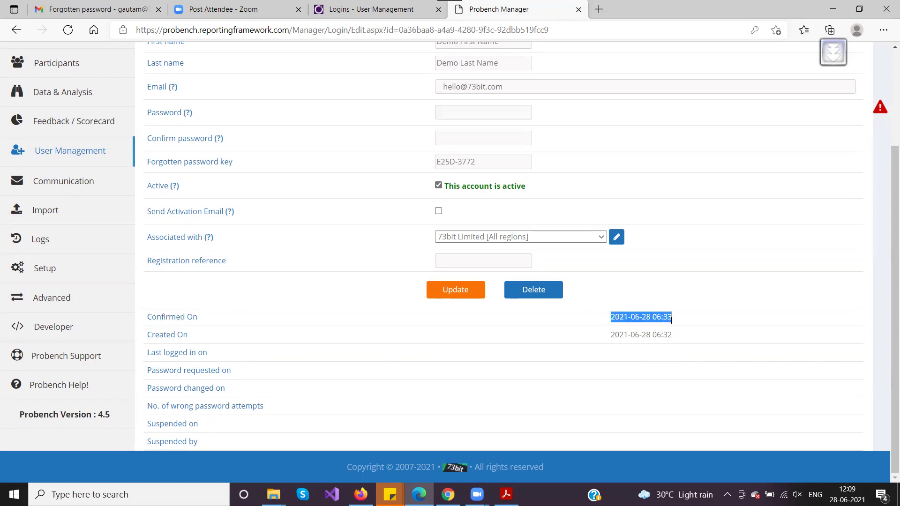
pyautogui.click(611, 320)
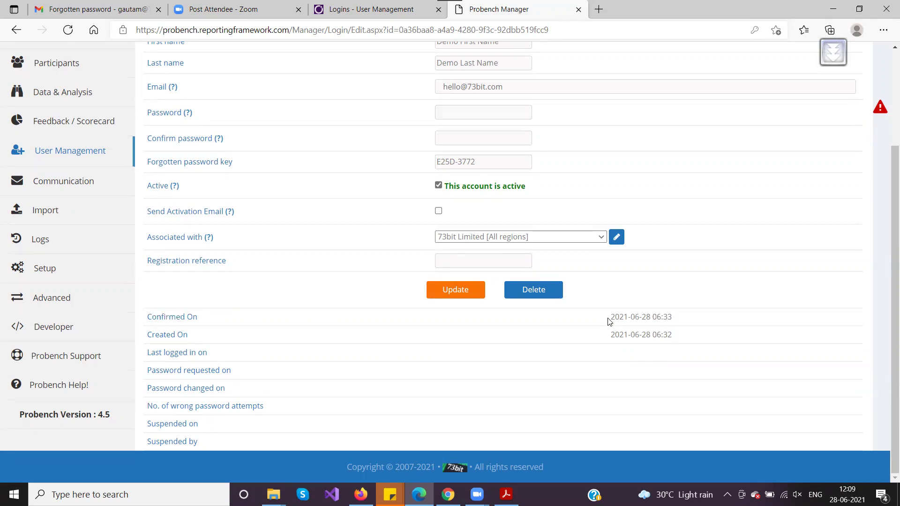
pyautogui.moveTo(611, 319); pyautogui.dragTo(676, 319)
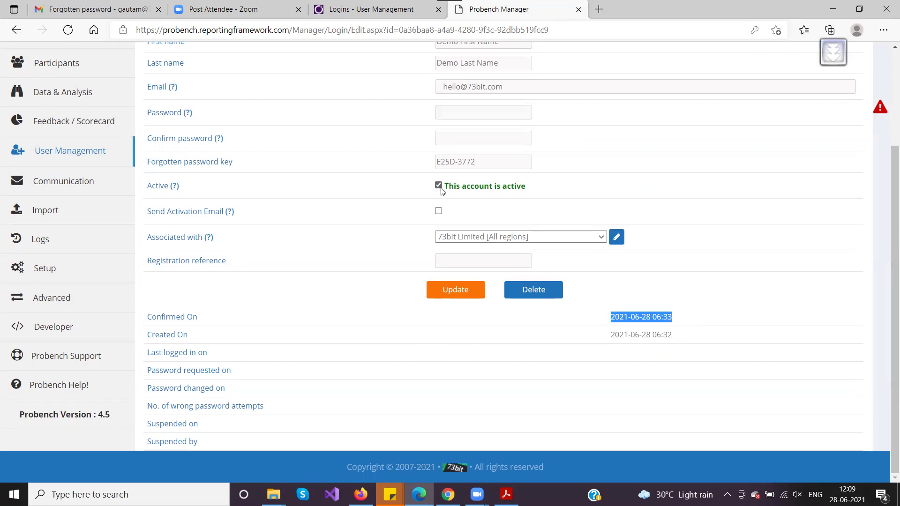
pyautogui.click(608, 318)
pyautogui.moveTo(608, 318); pyautogui.dragTo(705, 320)
pyautogui.moveTo(146, 353); pyautogui.dragTo(224, 356)
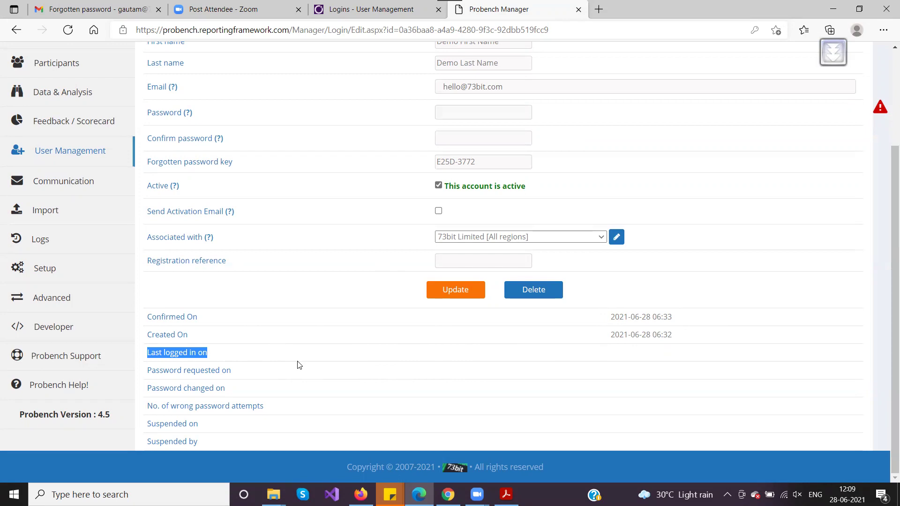
pyautogui.click(203, 355)
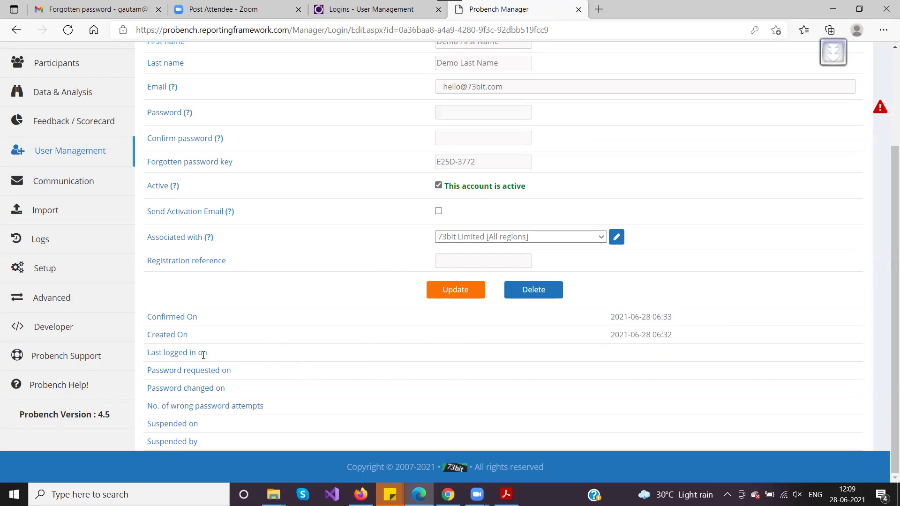
pyautogui.moveTo(206, 354); pyautogui.dragTo(146, 356)
pyautogui.click(146, 355)
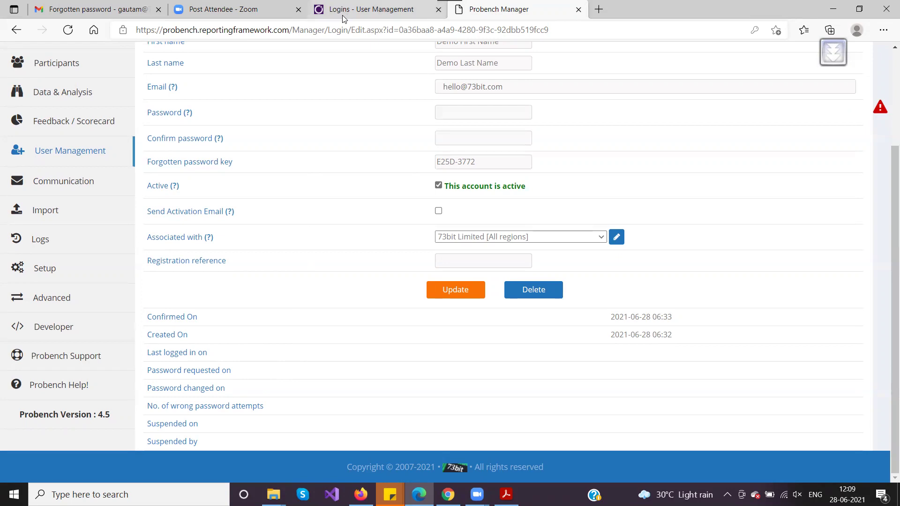
pyautogui.click(348, 30)
pyautogui.press('Return')
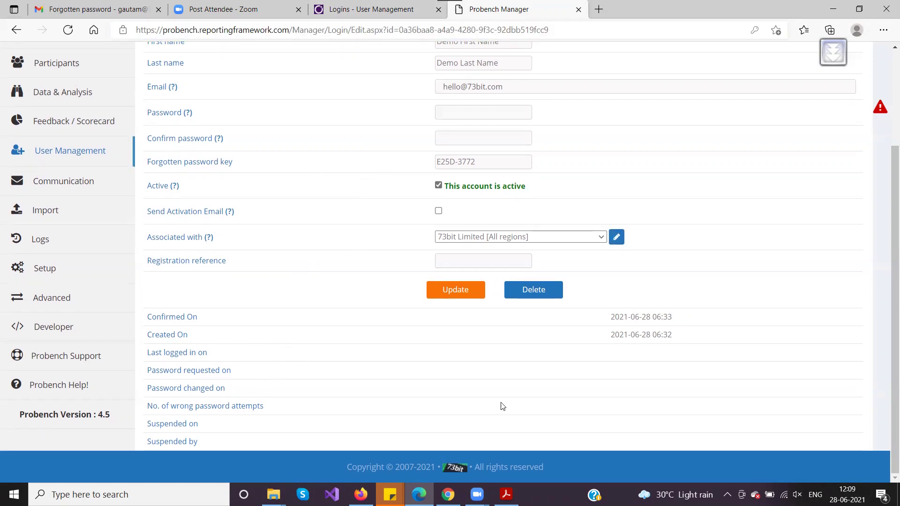
pyautogui.moveTo(148, 390); pyautogui.dragTo(237, 389)
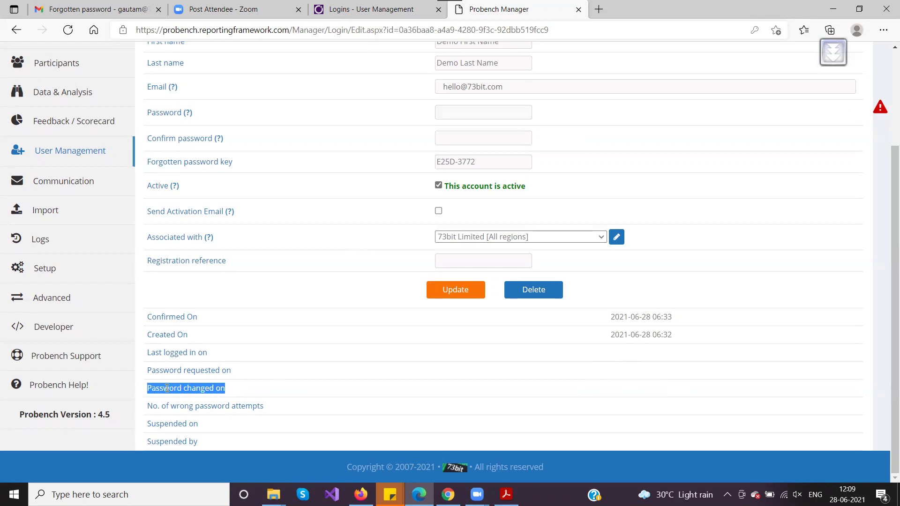
pyautogui.click(150, 390)
pyautogui.moveTo(149, 390); pyautogui.dragTo(239, 391)
pyautogui.moveTo(149, 406); pyautogui.dragTo(338, 415)
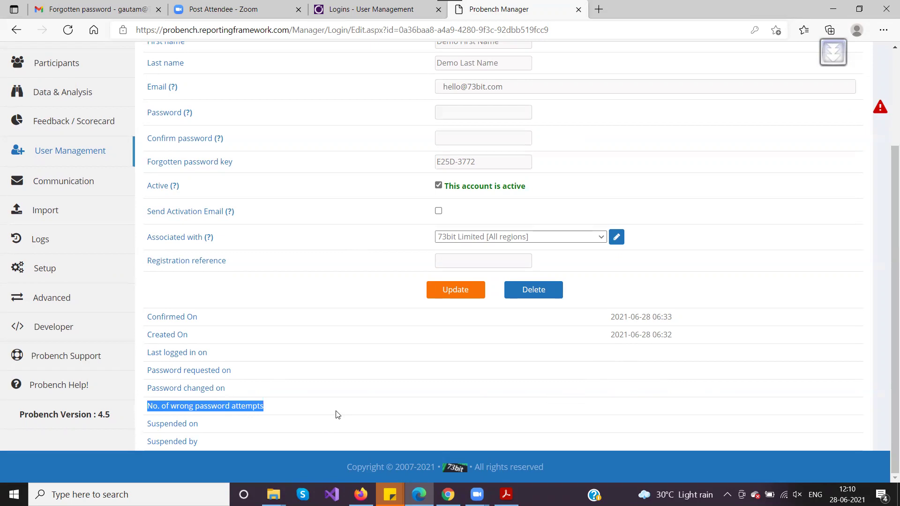
pyautogui.click(285, 406)
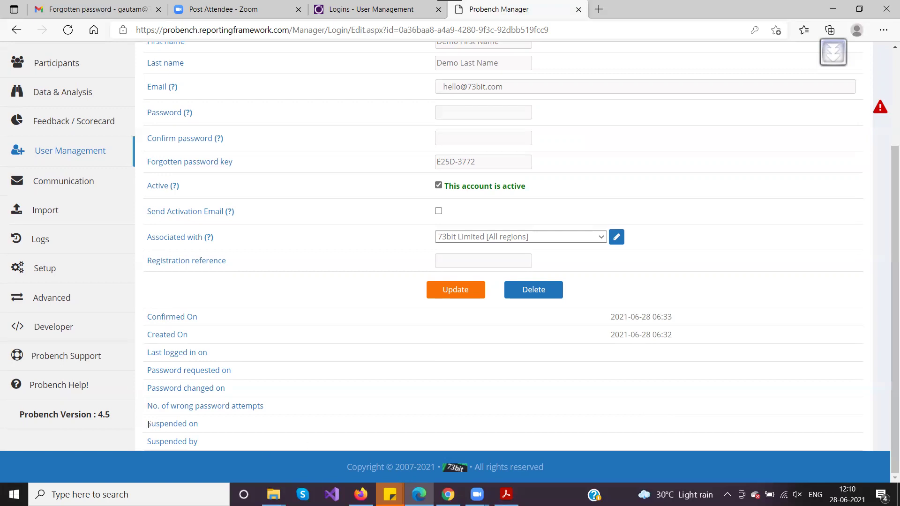
pyautogui.moveTo(147, 425); pyautogui.dragTo(217, 428)
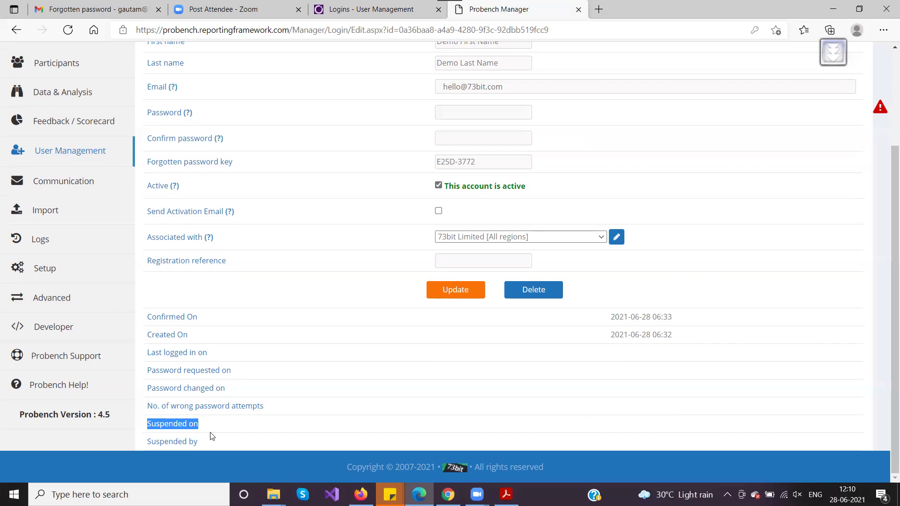
pyautogui.click(152, 429)
pyautogui.moveTo(208, 426)
pyautogui.mouseDown()
pyautogui.moveTo(146, 424)
pyautogui.moveTo(166, 426)
pyautogui.moveTo(145, 447)
pyautogui.moveTo(208, 445)
pyautogui.mouseUp()
pyautogui.click(149, 439)
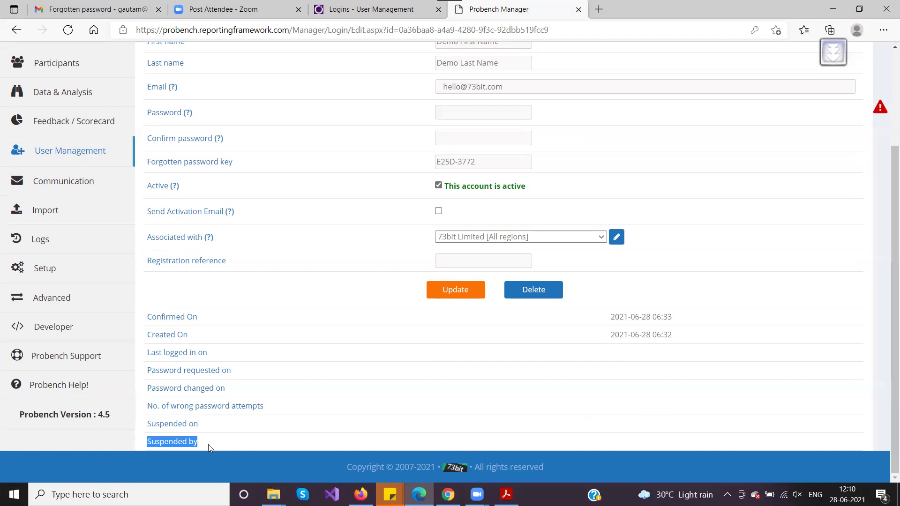
pyautogui.click(210, 444)
pyautogui.moveTo(149, 316); pyautogui.dragTo(253, 446)
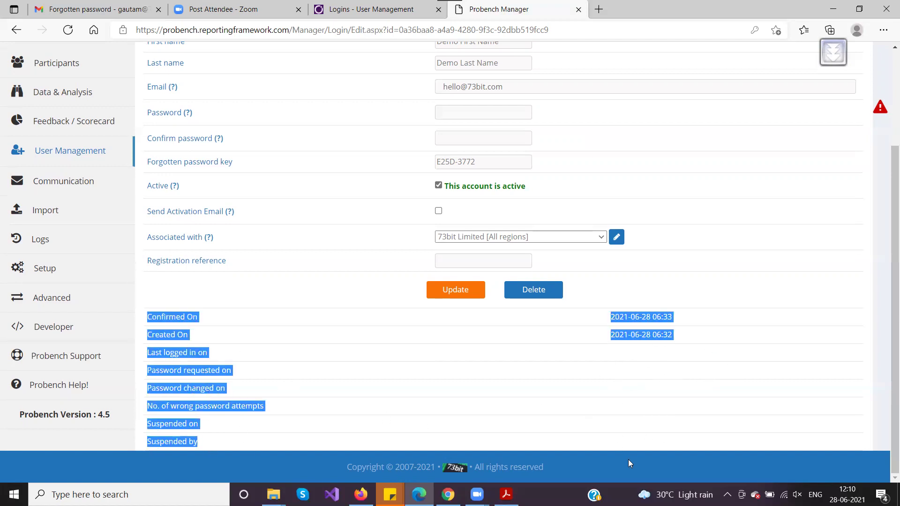
# Return to the Logins list and export it as SURVEY_SP_GET_LOGIN_LIST_2021-06-28_064206.csv.
pyautogui.scroll(3, 388, 386)
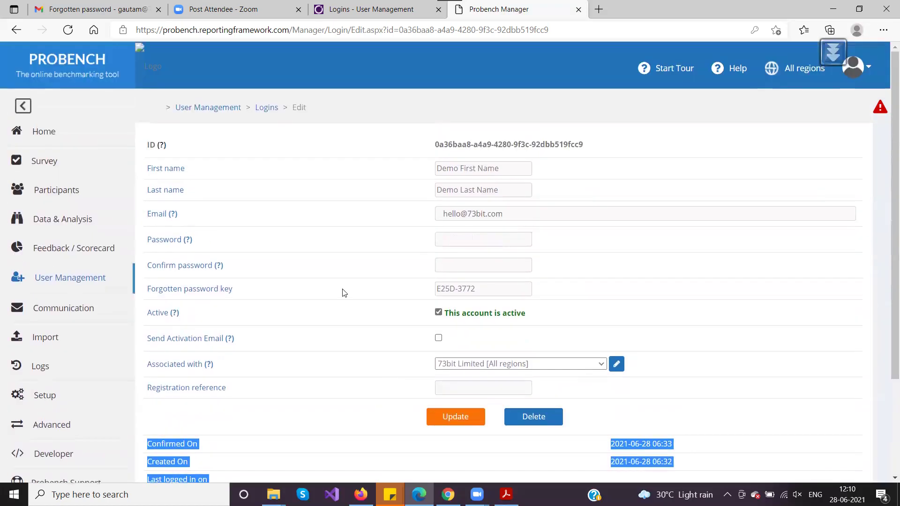
pyautogui.click(270, 111)
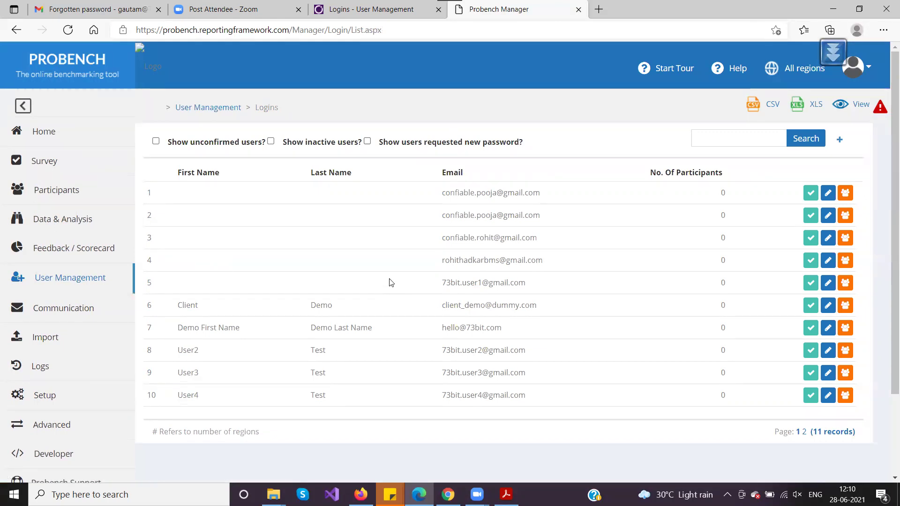
pyautogui.click(755, 109)
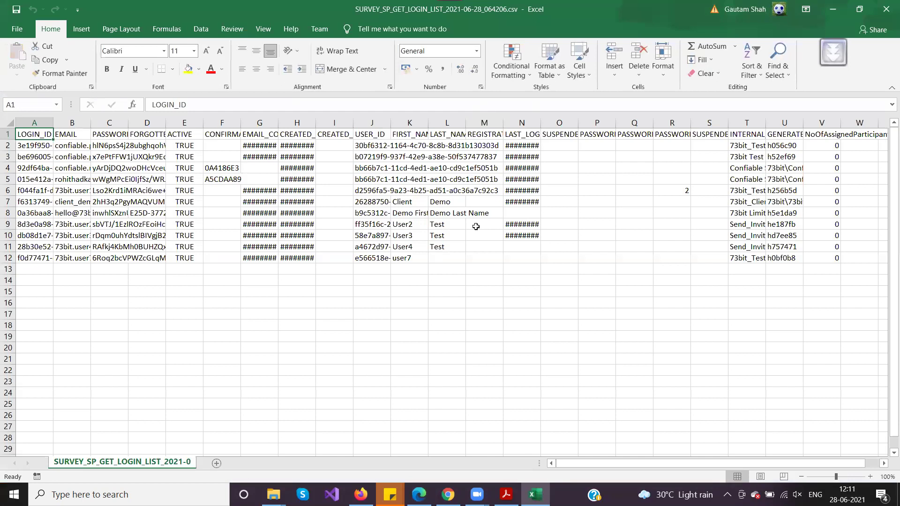
# Widen the EMAIL and INTERNAL_NAME columns and select their values.
pyautogui.click(475, 225)
pyautogui.moveTo(72, 146); pyautogui.dragTo(71, 257)
pyautogui.moveTo(90, 123); pyautogui.dragTo(146, 124)
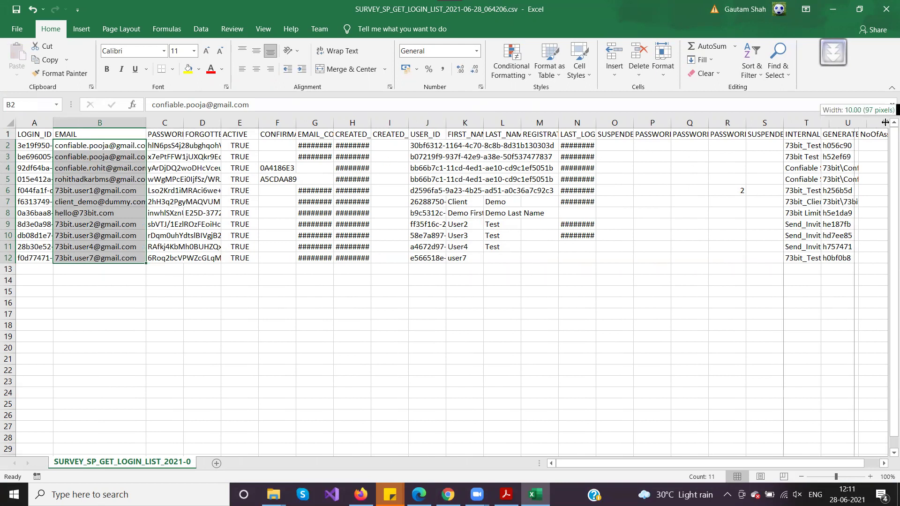
pyautogui.doubleClick(820, 123)
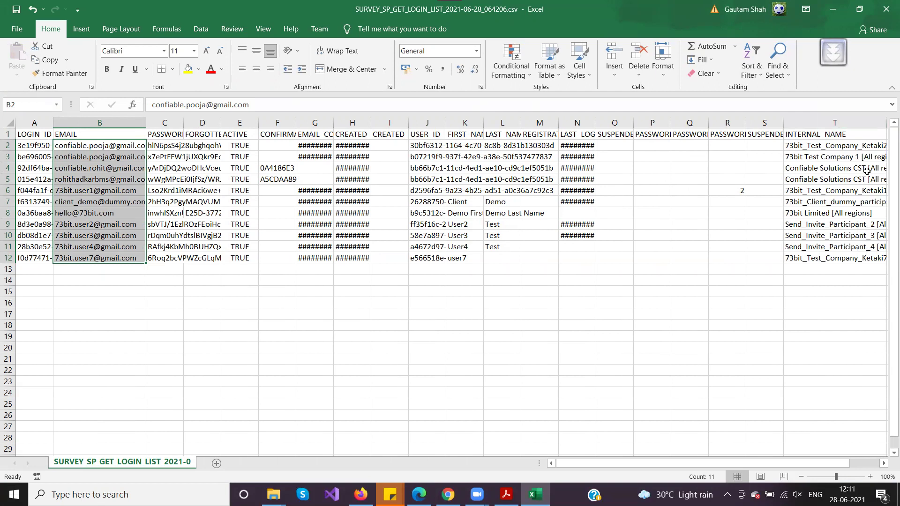
pyautogui.moveTo(834, 146); pyautogui.dragTo(838, 254)
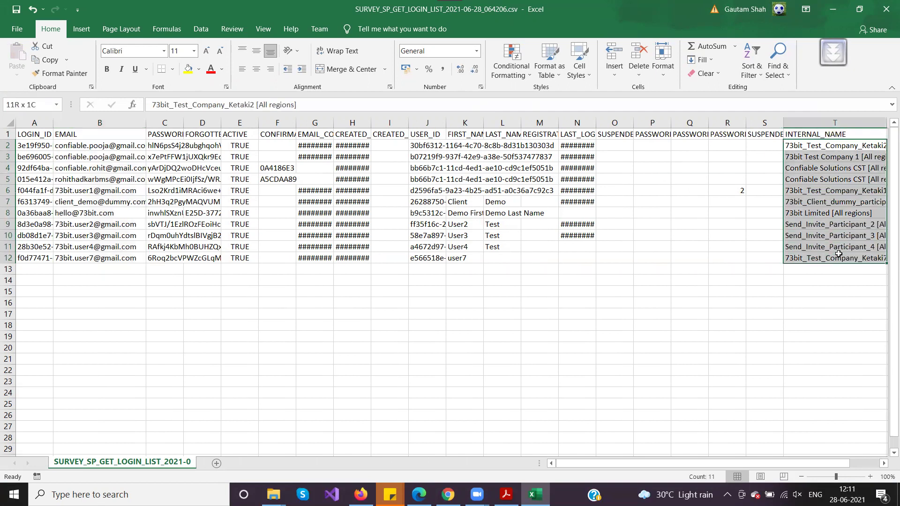
# Autofit FIRST_NAME, LAST_NAME, LAST_LOGIN_ON, CREATED_ON and EMAIL_CONFIRMED_ON so names and dates show.
pyautogui.doubleClick(483, 123)
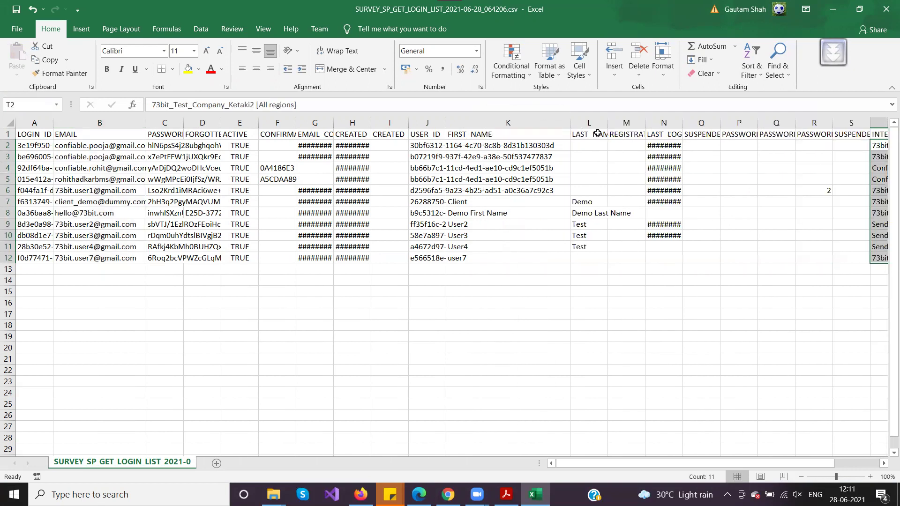
pyautogui.doubleClick(607, 123)
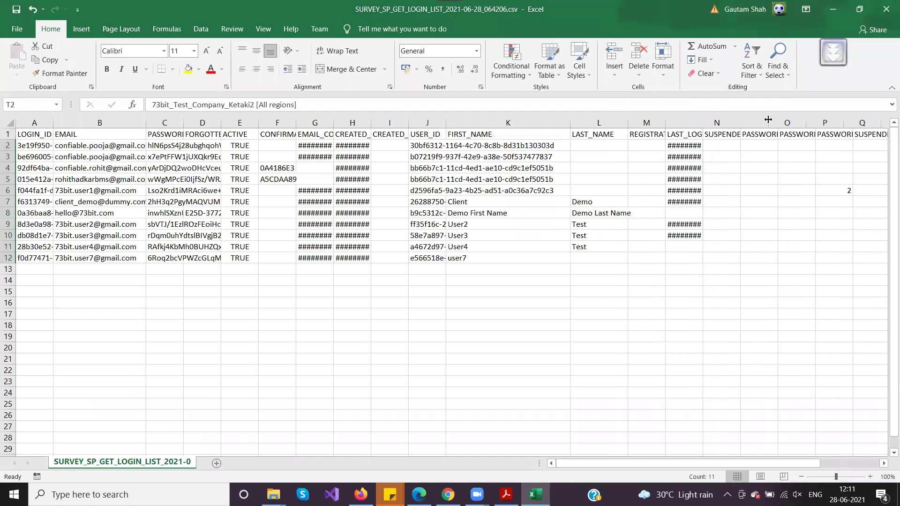
pyautogui.doubleClick(703, 122)
pyautogui.moveTo(717, 149); pyautogui.dragTo(716, 247)
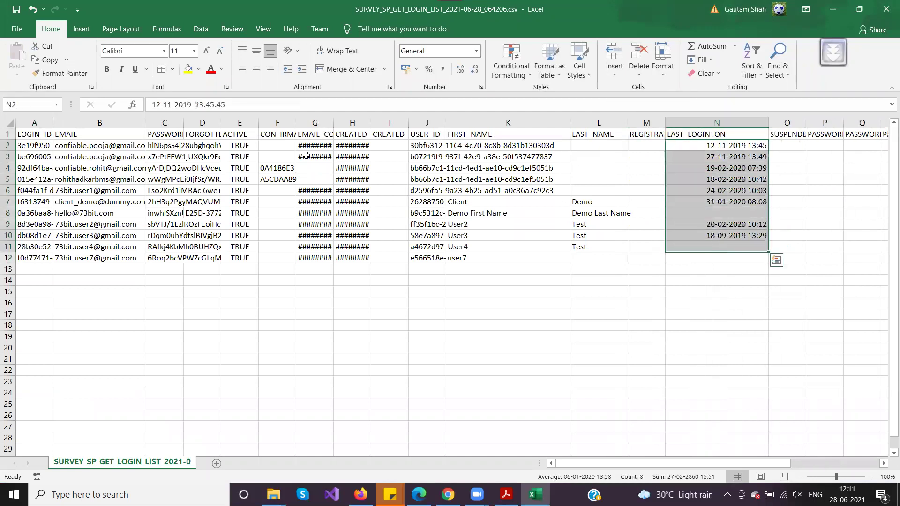
pyautogui.doubleClick(370, 122)
pyautogui.moveTo(389, 145); pyautogui.dragTo(389, 235)
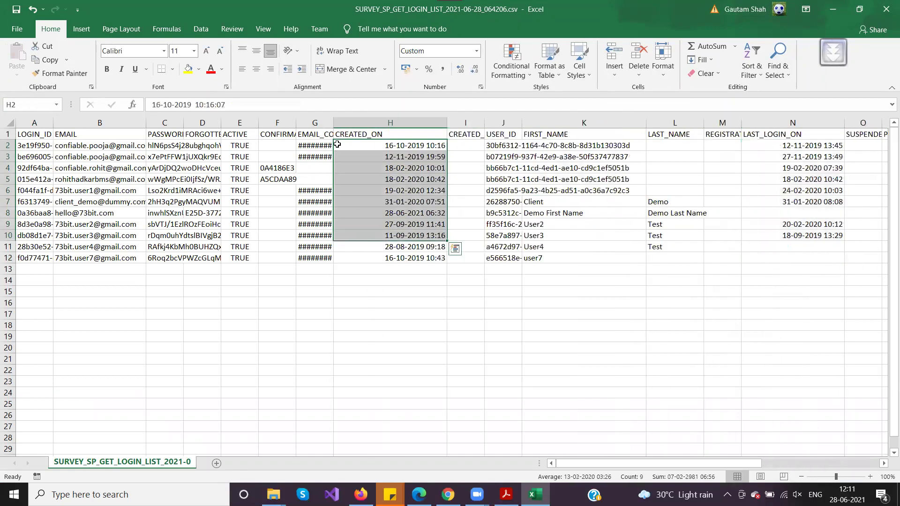
pyautogui.moveTo(334, 121); pyautogui.dragTo(421, 127)
pyautogui.moveTo(370, 149); pyautogui.dragTo(370, 258)
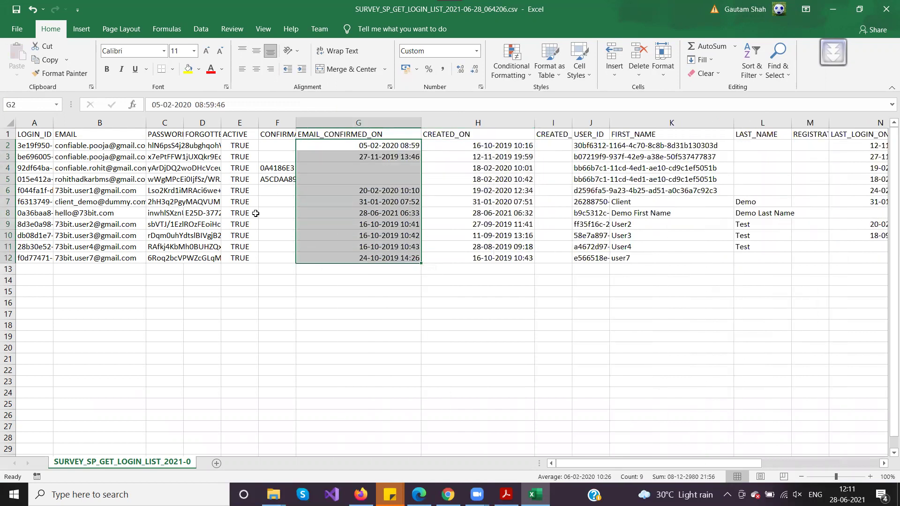
# Close the exported CSV in Excel without saving changes.
pyautogui.moveTo(584, 463); pyautogui.dragTo(696, 417)
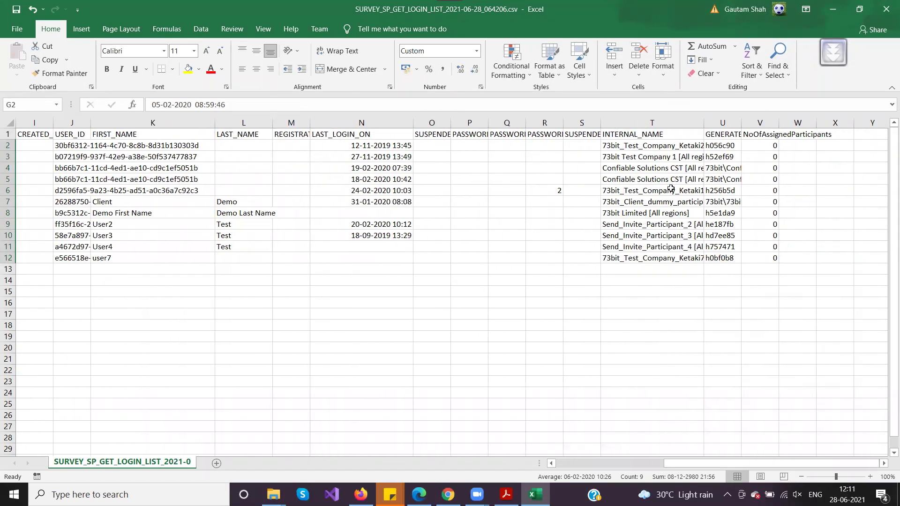
pyautogui.click(885, 10)
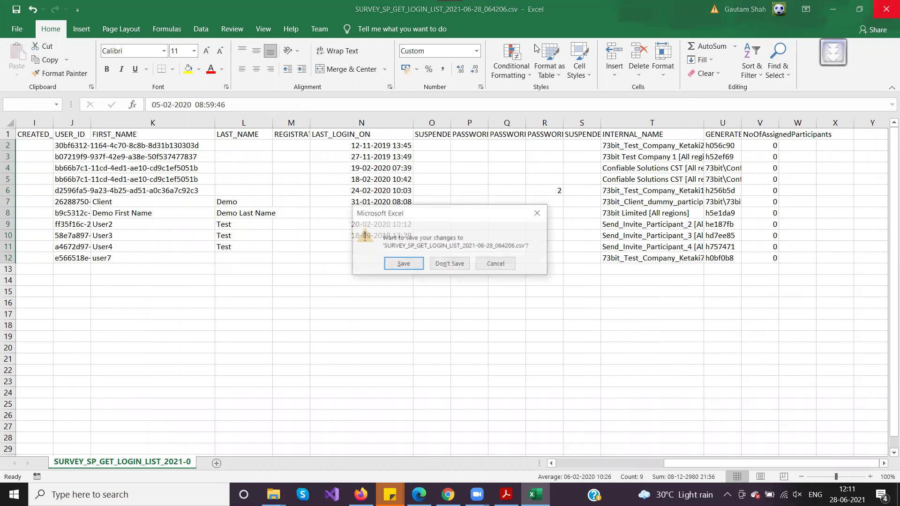
pyautogui.click(454, 262)
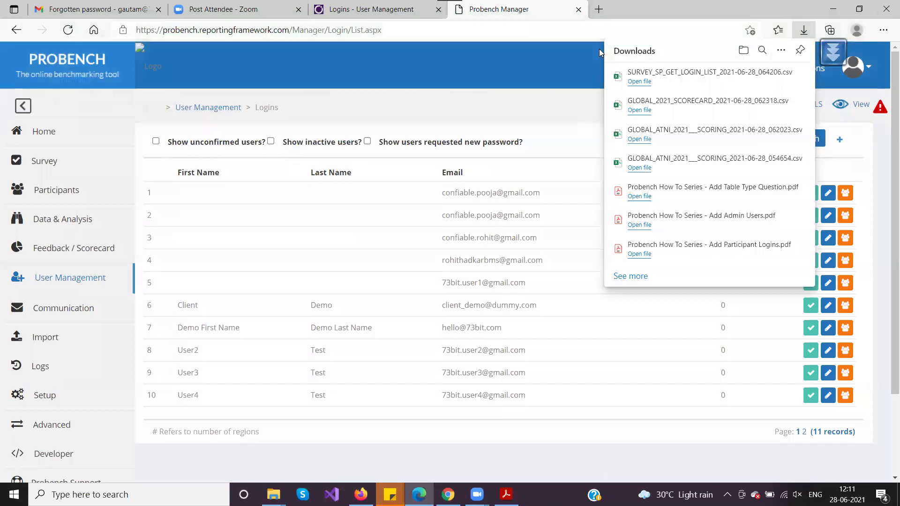